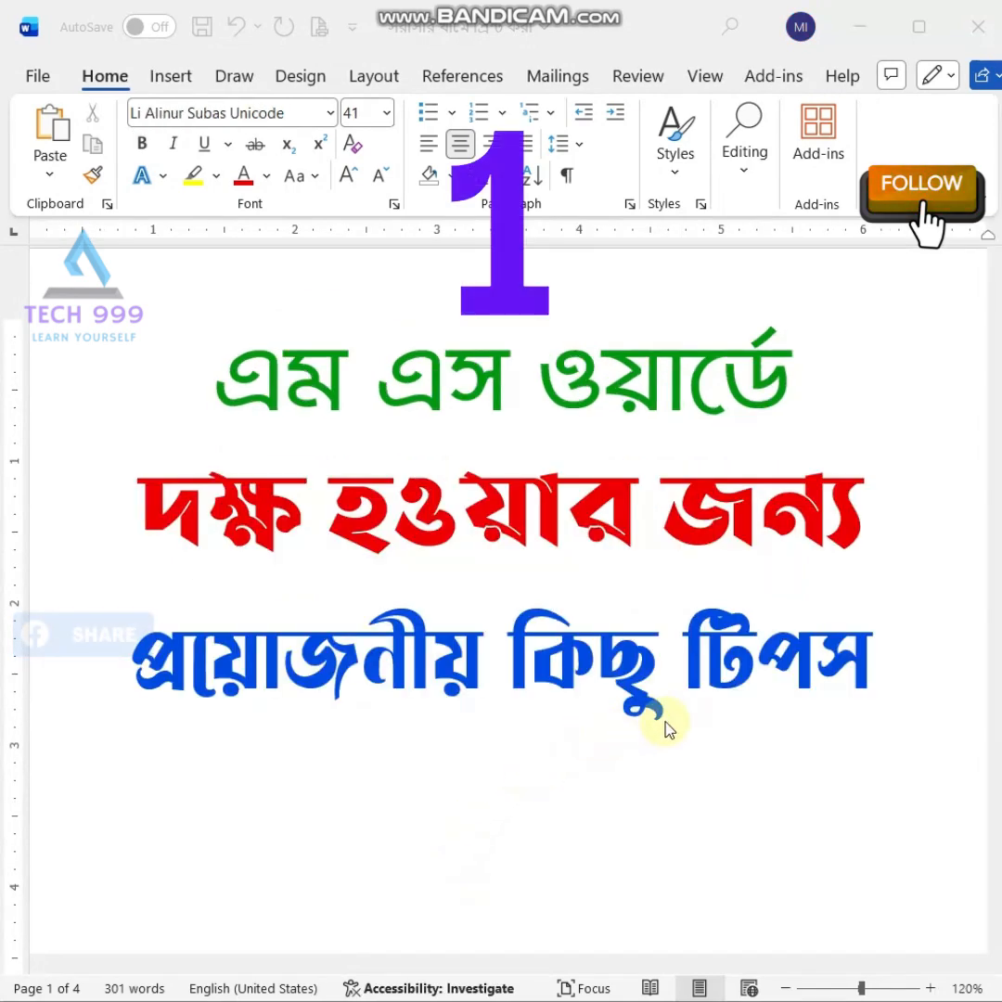
Create a new blank document.
{"action": "left_click", "coordinate": [862, 691]}
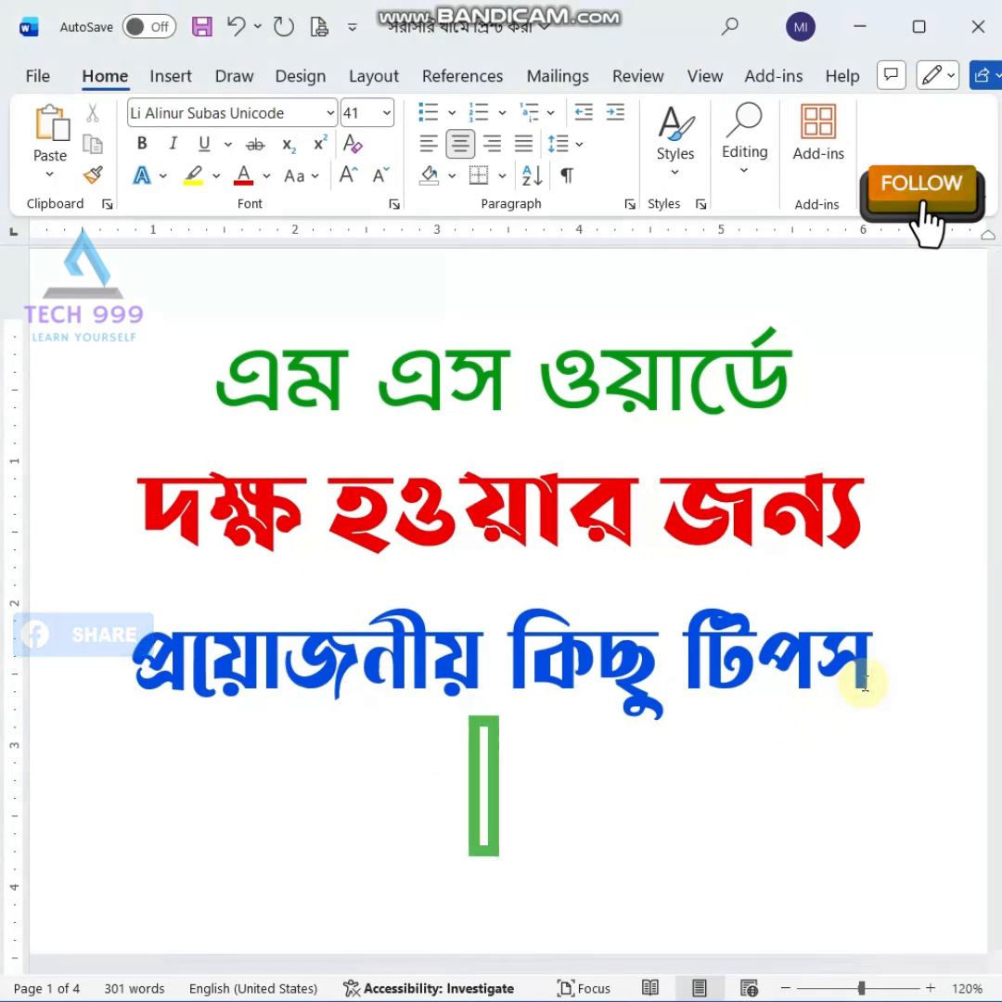
{"action": "key", "text": "ctrl+n"}
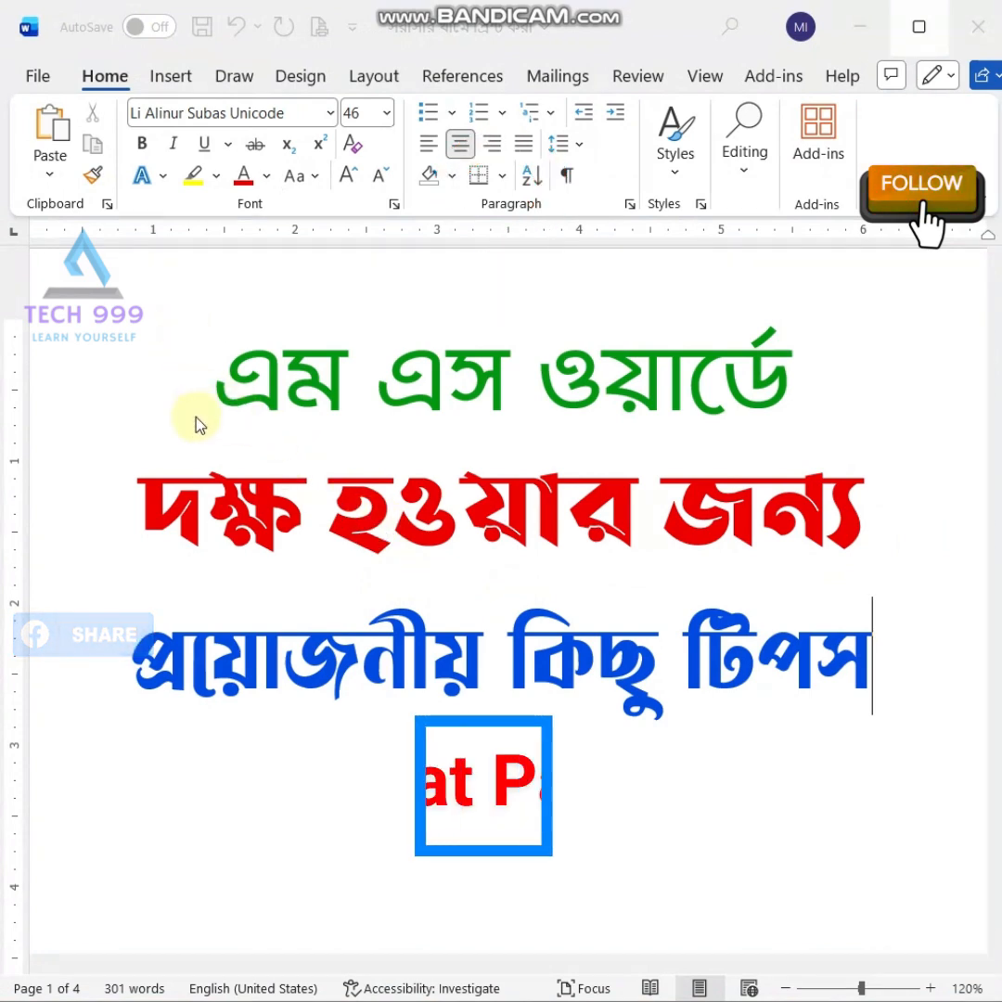
Copy the formatting of the green first line onto the blue third line with Format Painter.
{"action": "left_click_drag", "start_coordinate": [226, 371], "coordinate": [810, 367]}
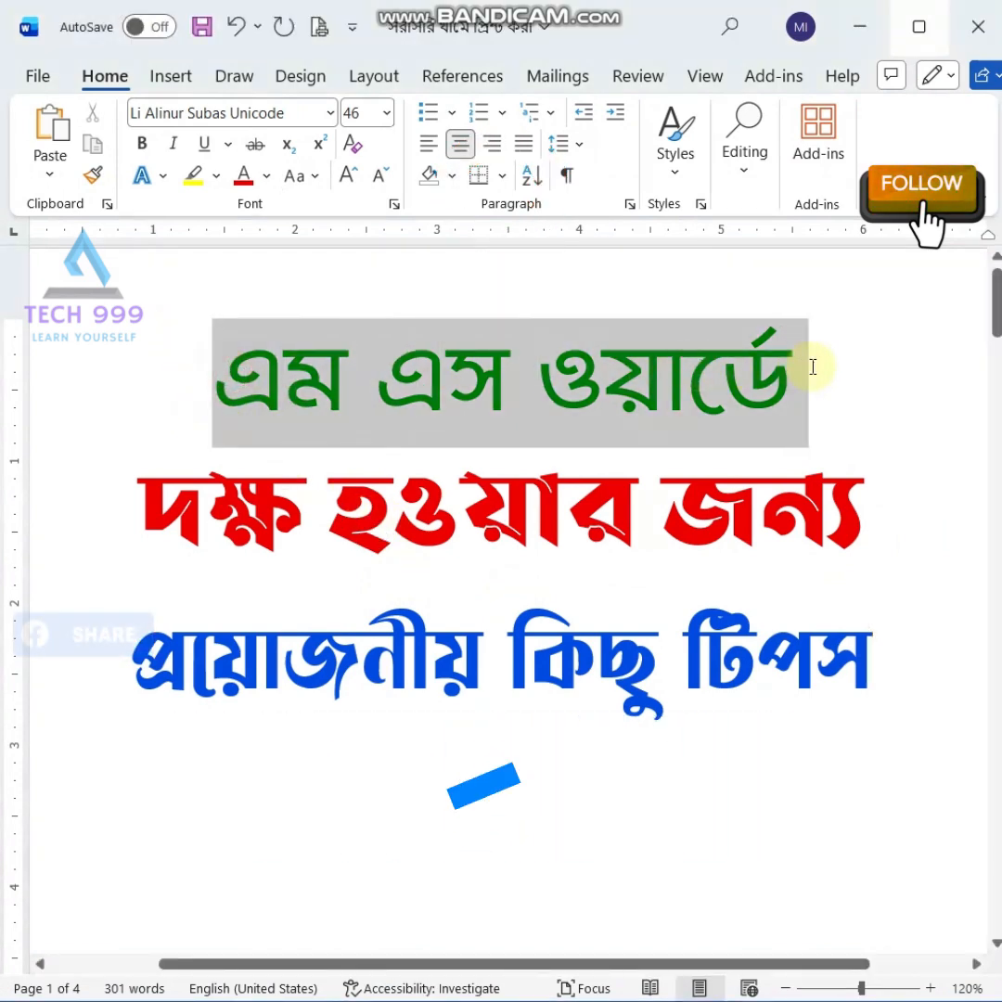
{"action": "left_click", "coordinate": [505, 390]}
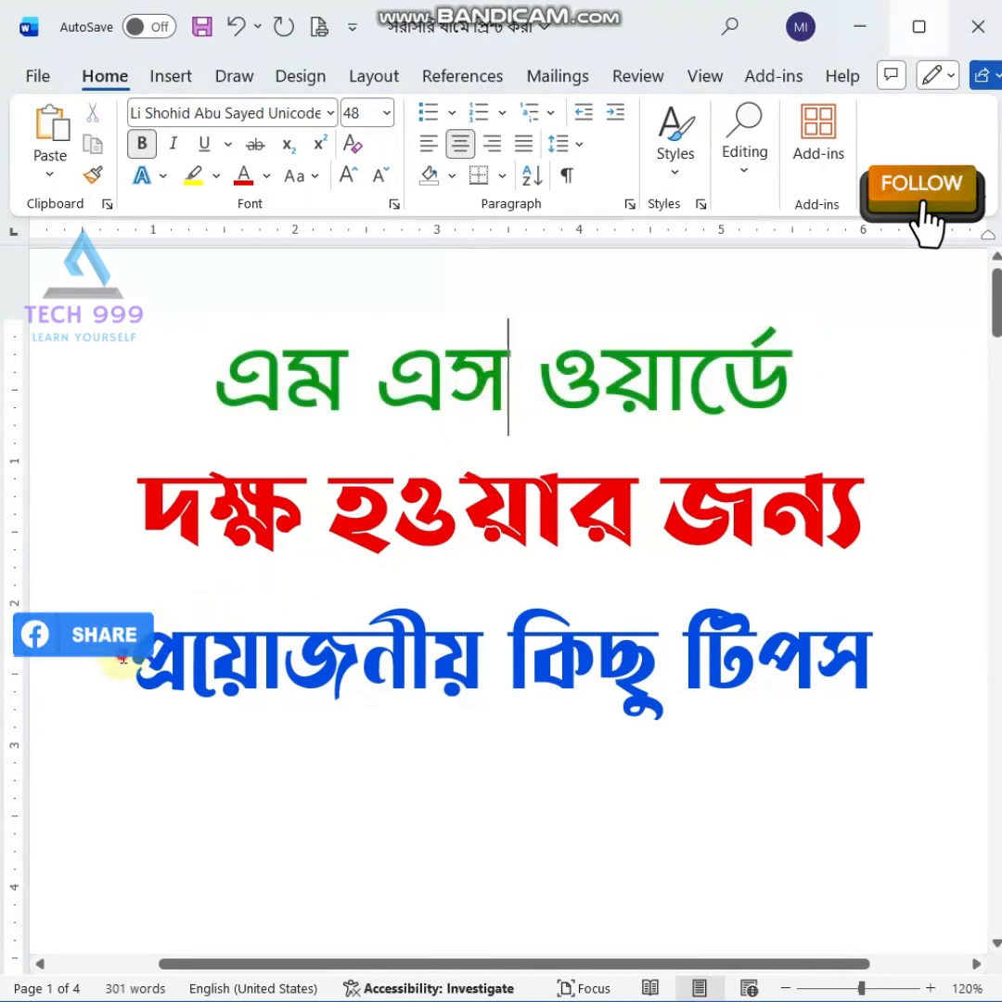
{"action": "left_click_drag", "start_coordinate": [120, 661], "coordinate": [901, 670]}
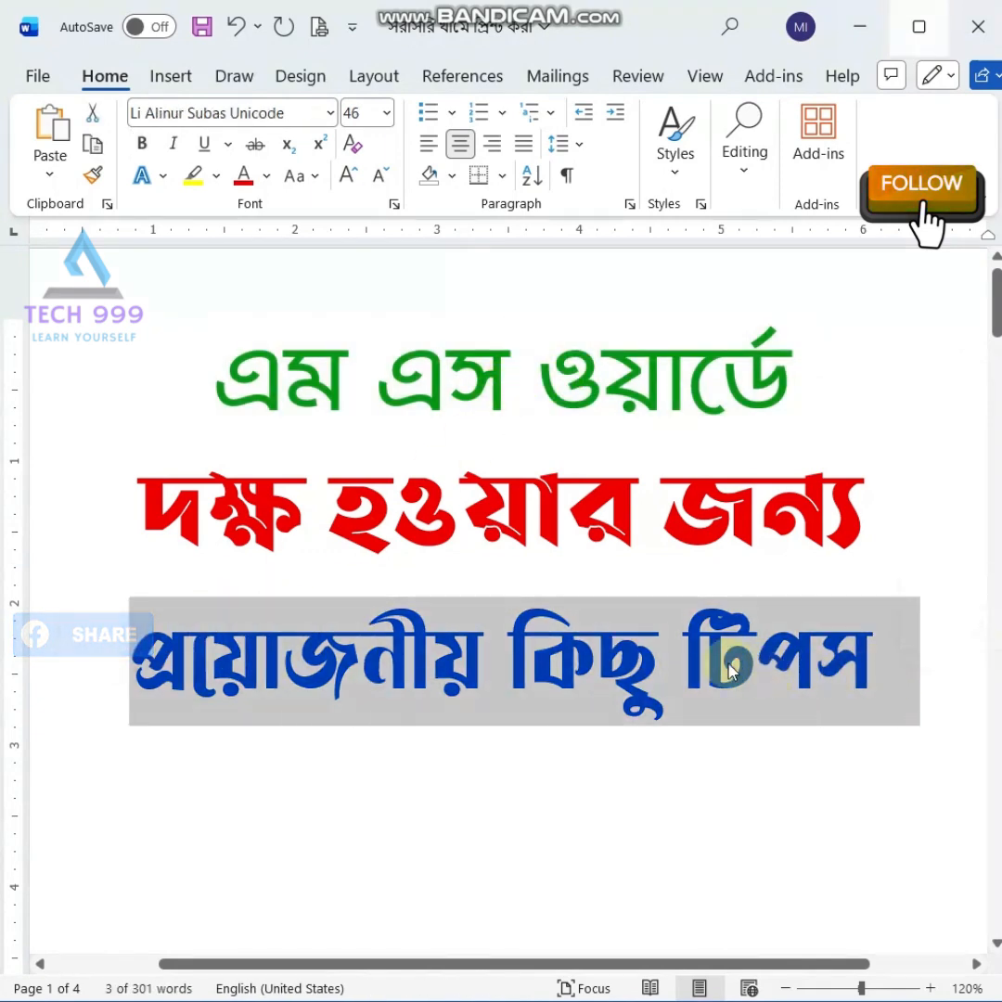
{"action": "left_click", "coordinate": [241, 404]}
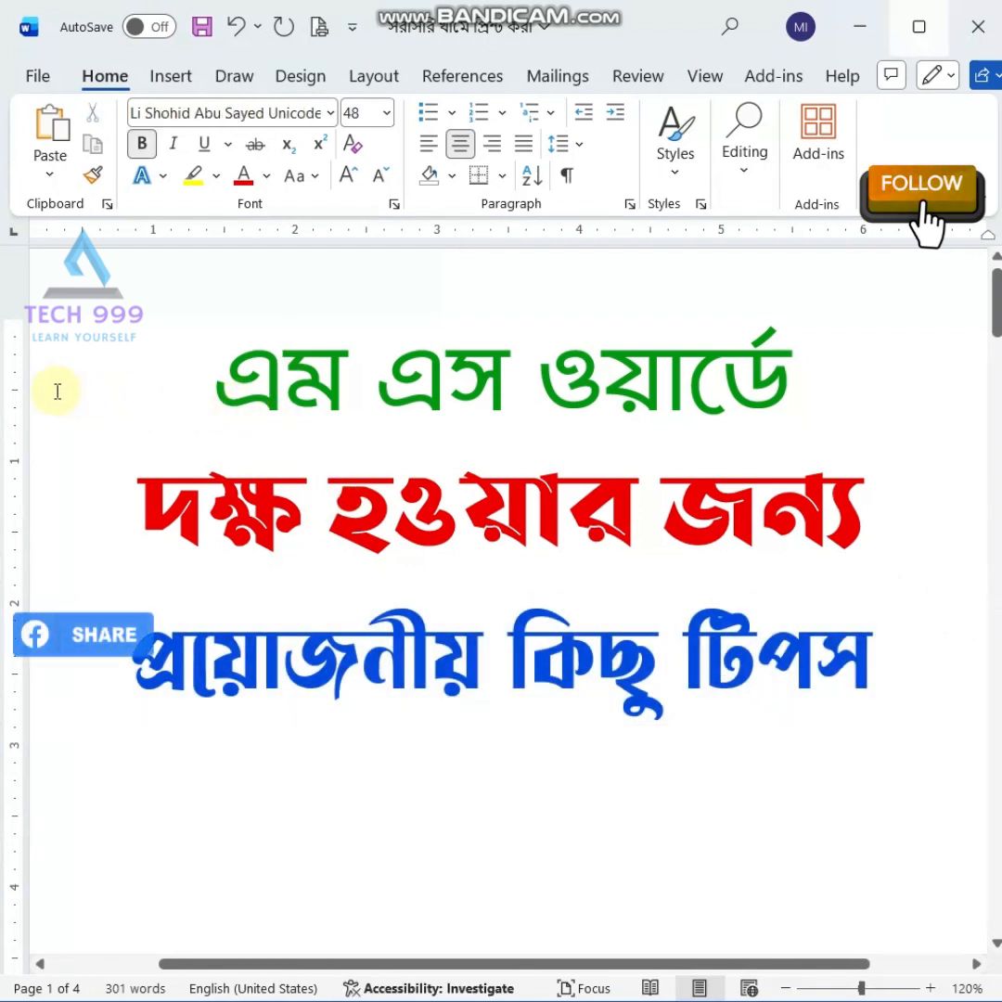
{"action": "left_click_drag", "start_coordinate": [42, 387], "coordinate": [816, 373]}
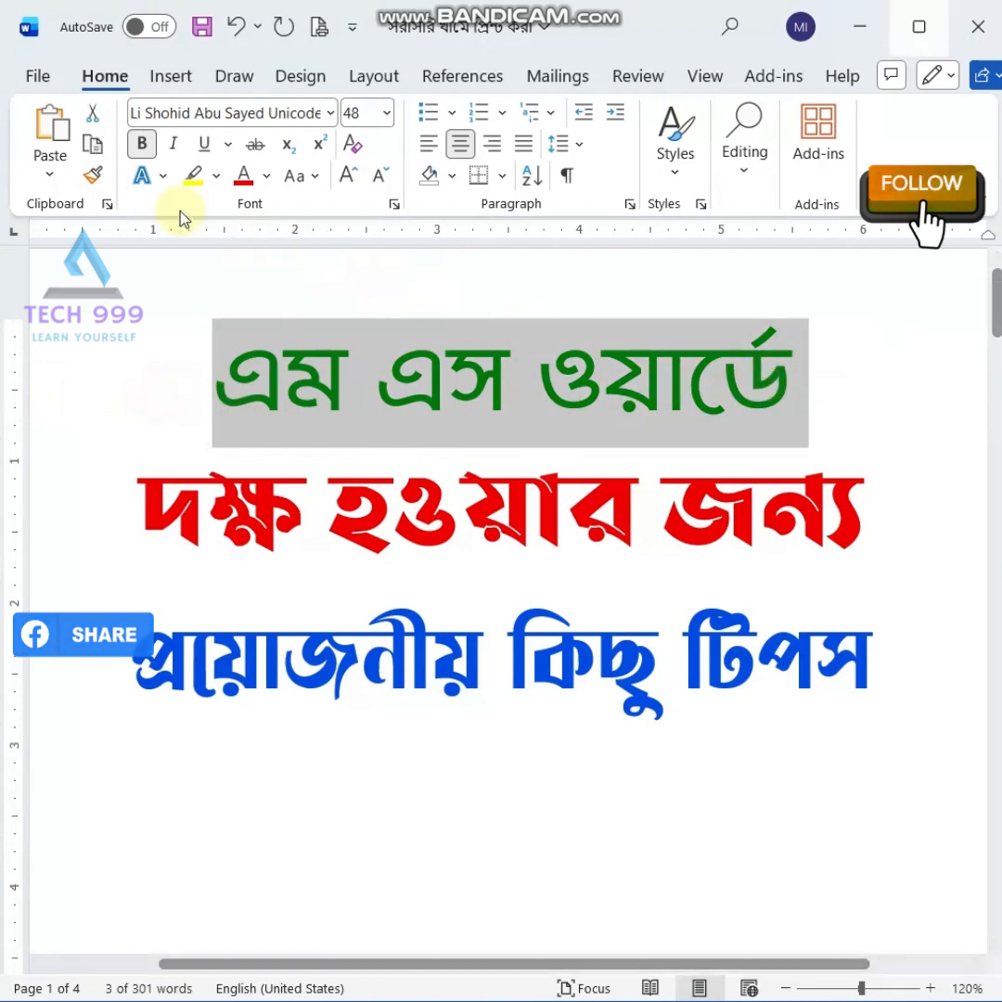
{"action": "left_click", "coordinate": [93, 178]}
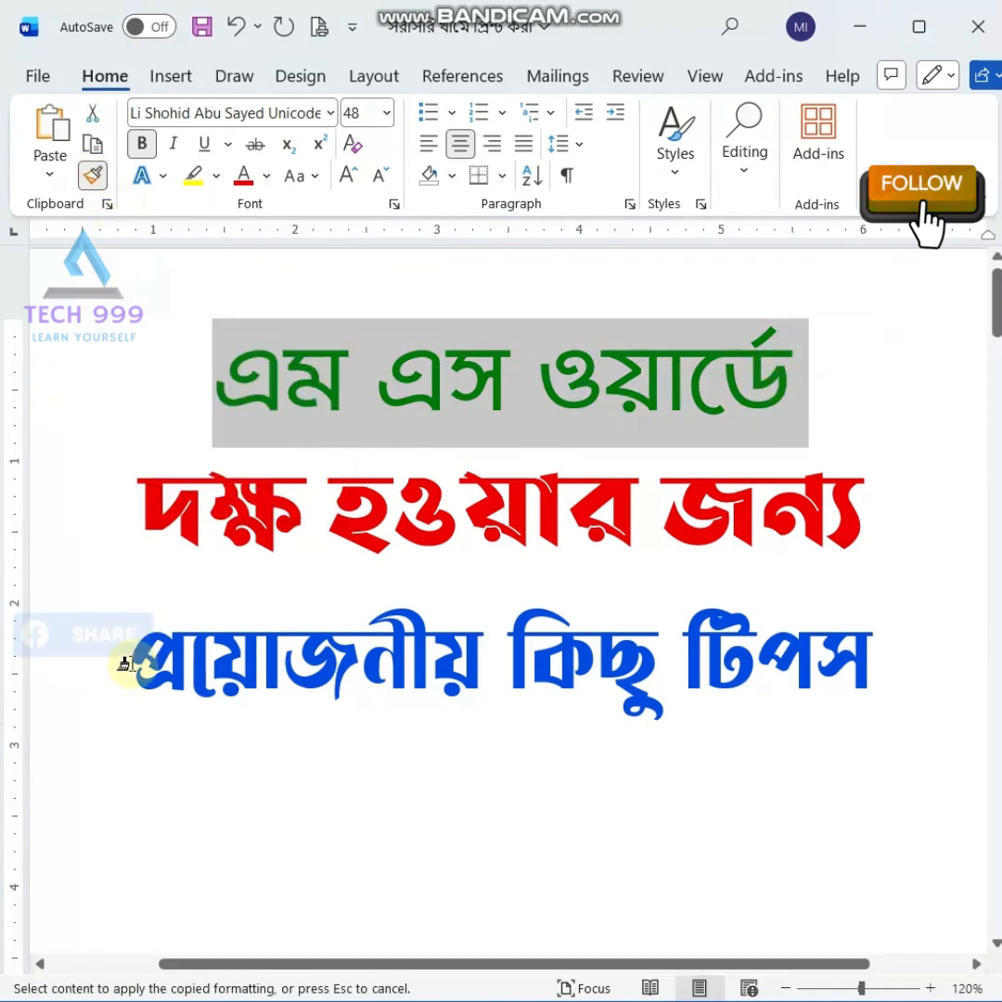
{"action": "left_click_drag", "start_coordinate": [138, 664], "coordinate": [863, 664]}
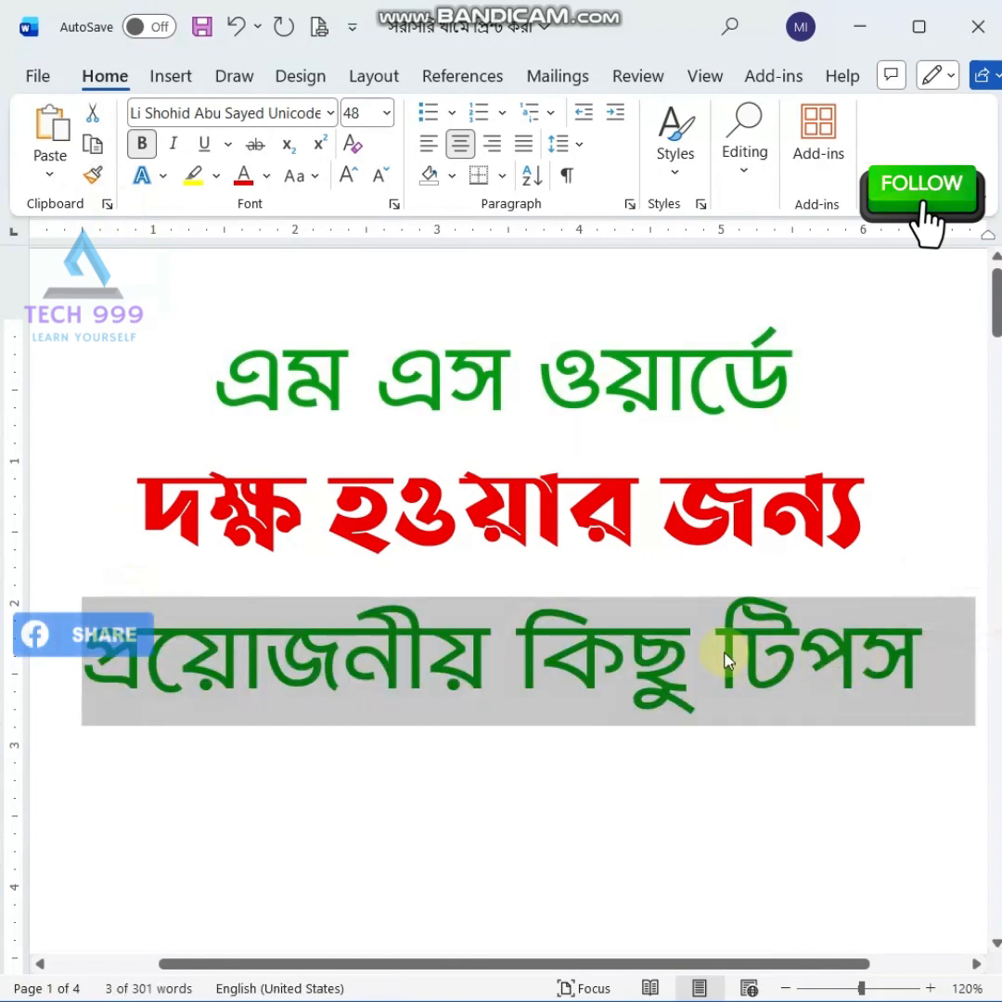
{"action": "left_click", "coordinate": [534, 378]}
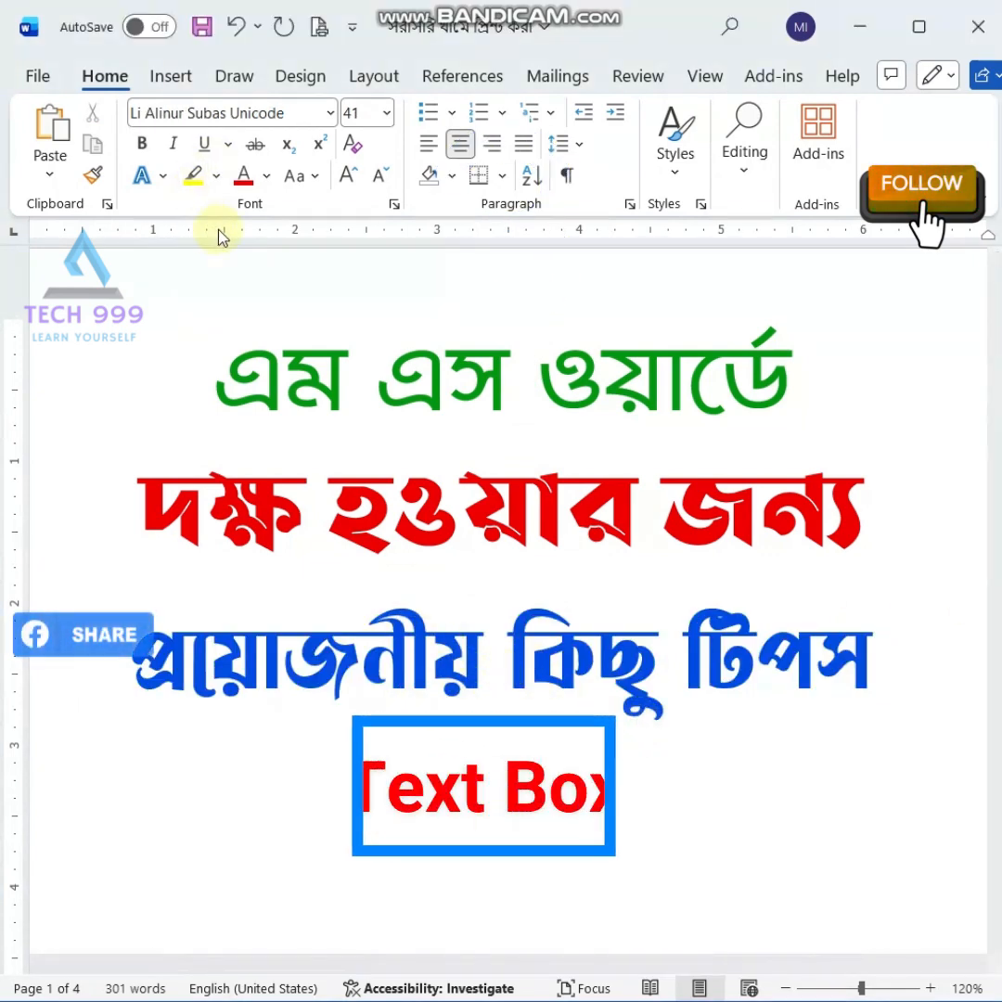
Draw a roughly square text box at the page's upper-left corner, beside the green first line.
{"action": "left_click", "coordinate": [174, 77]}
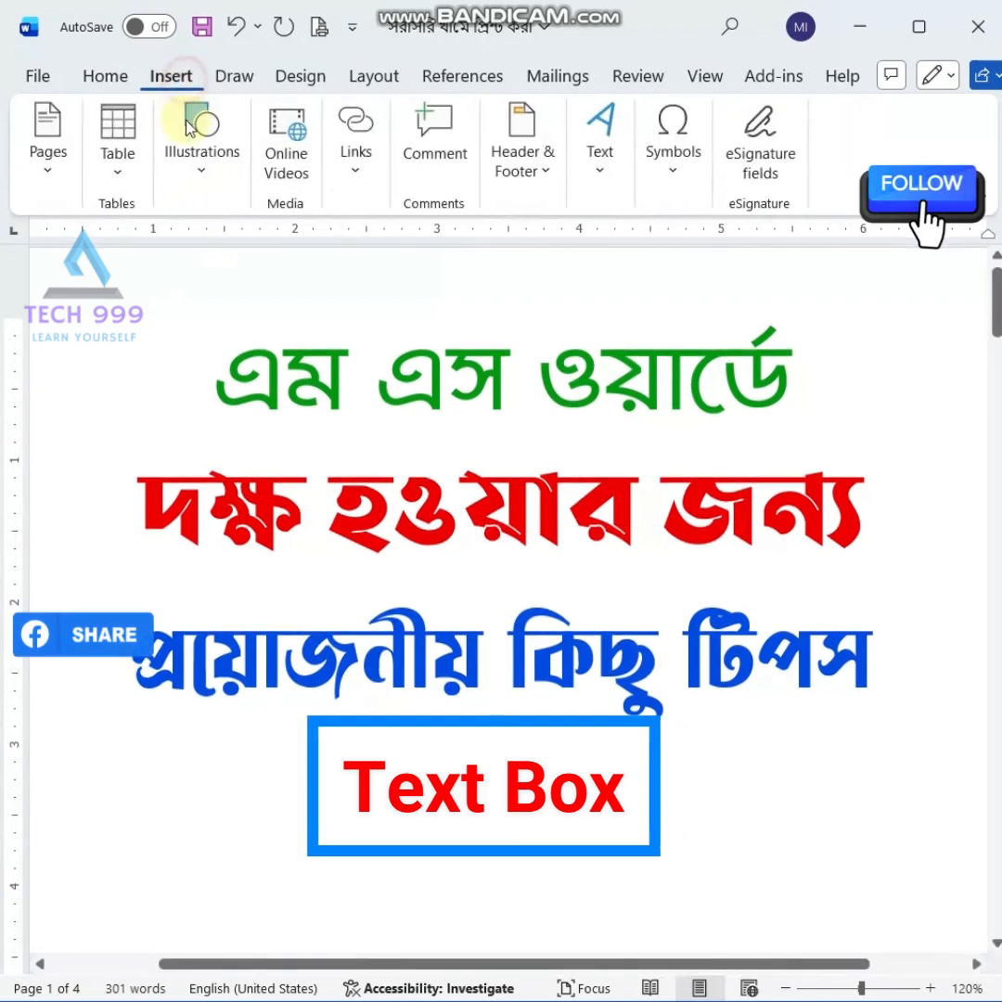
{"action": "left_click", "coordinate": [199, 172]}
{"action": "left_click", "coordinate": [232, 267]}
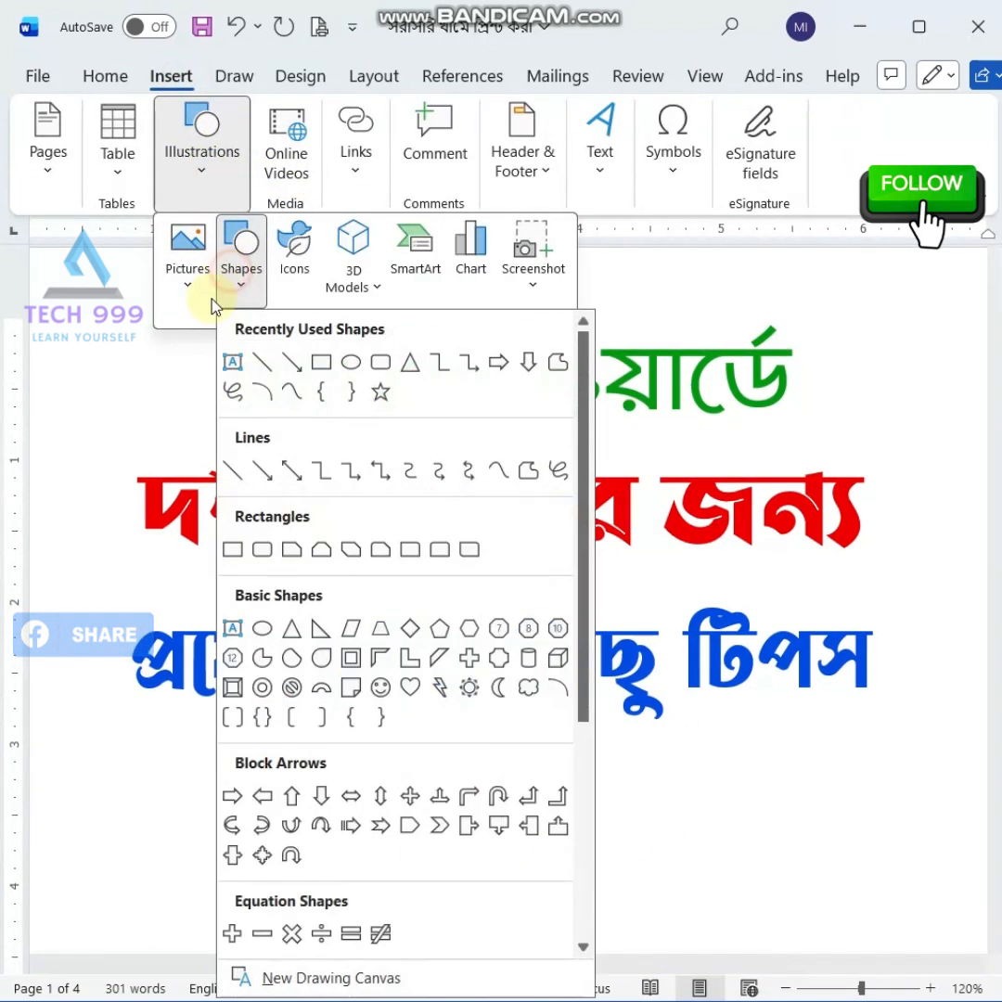
{"action": "left_click", "coordinate": [233, 363]}
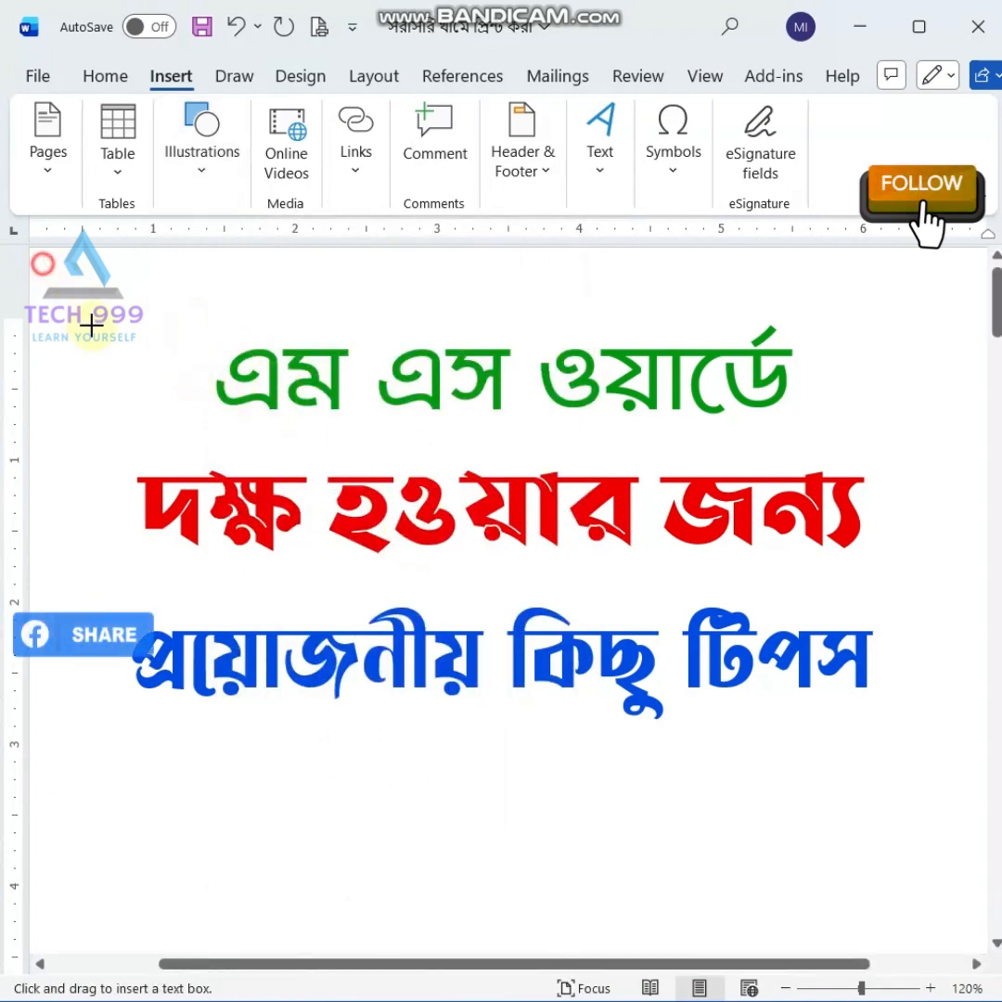
{"action": "left_click_drag", "start_coordinate": [42, 263], "coordinate": [207, 432]}
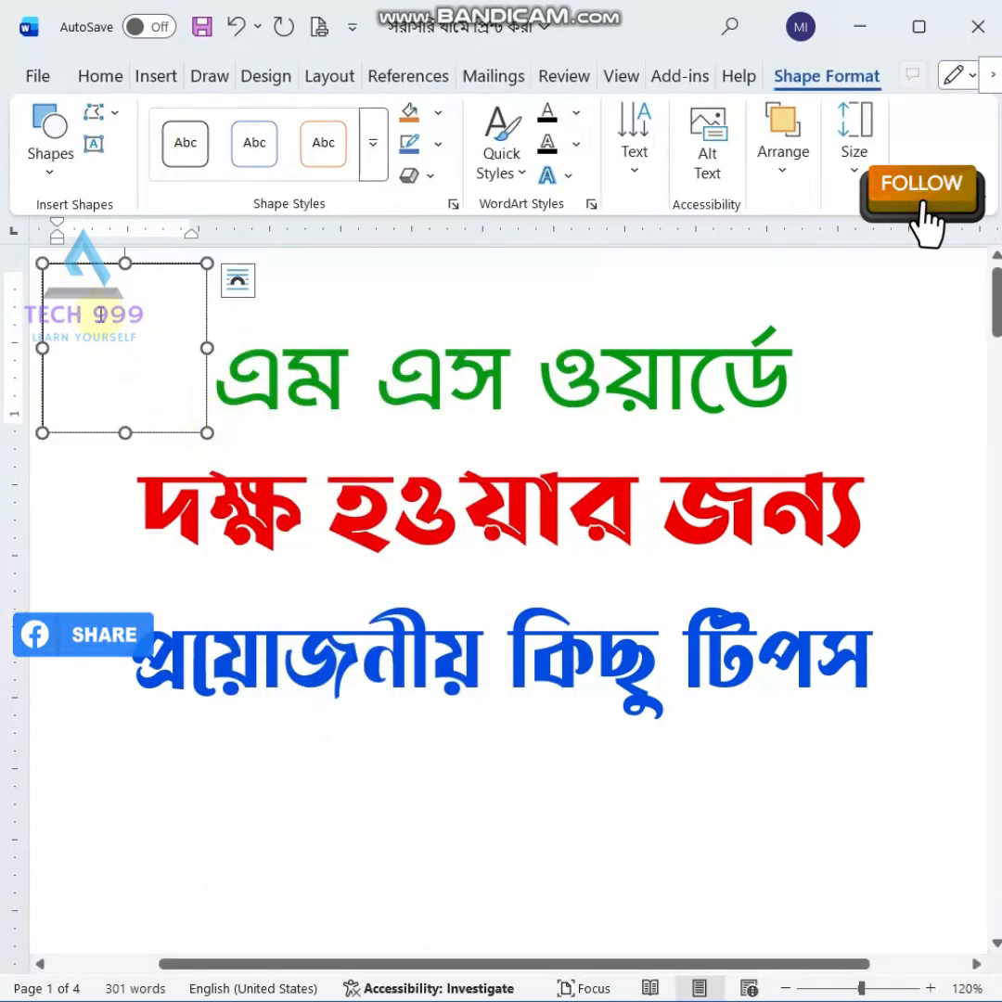
Fill the text box with the sample text "asasdvzvZcsadfsdfs dfvs" and shorten the box to fit its three lines.
{"action": "type", "text": "asasdvzvZc"}
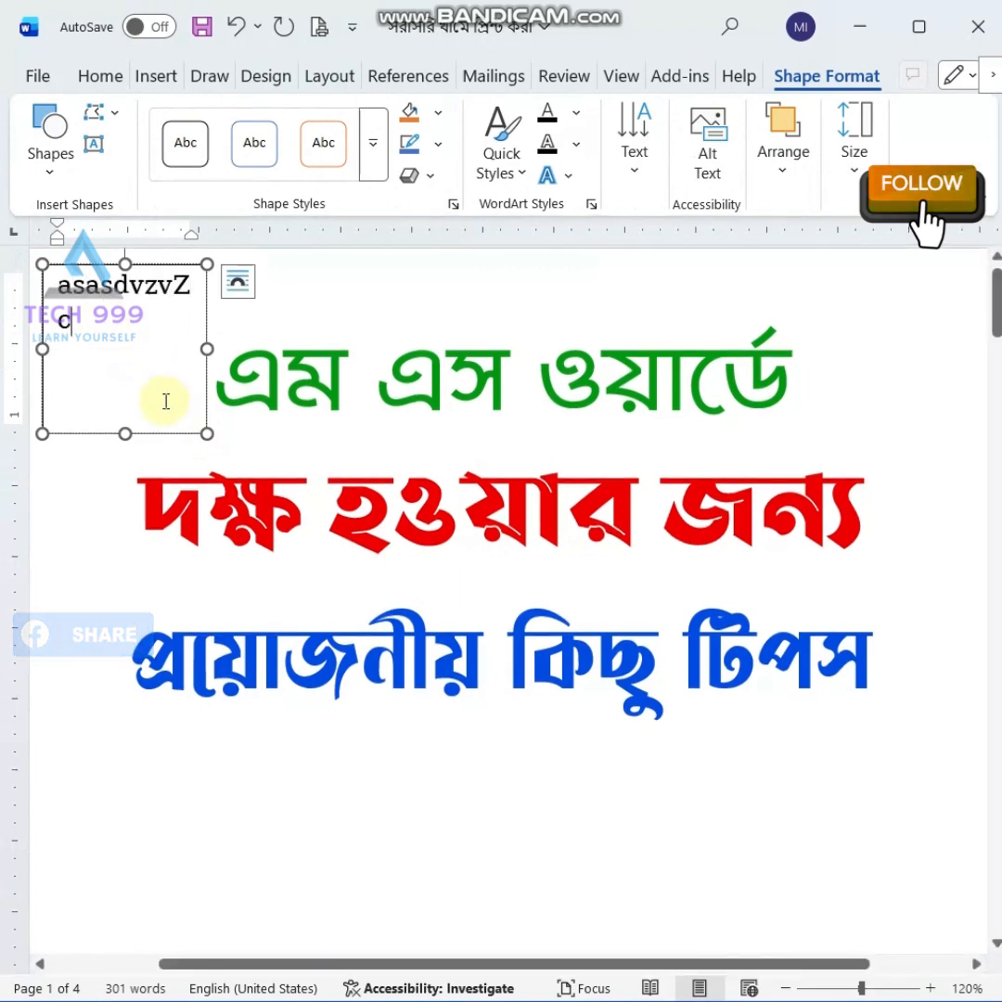
{"action": "type", "text": "sadfsdfs dfvs"}
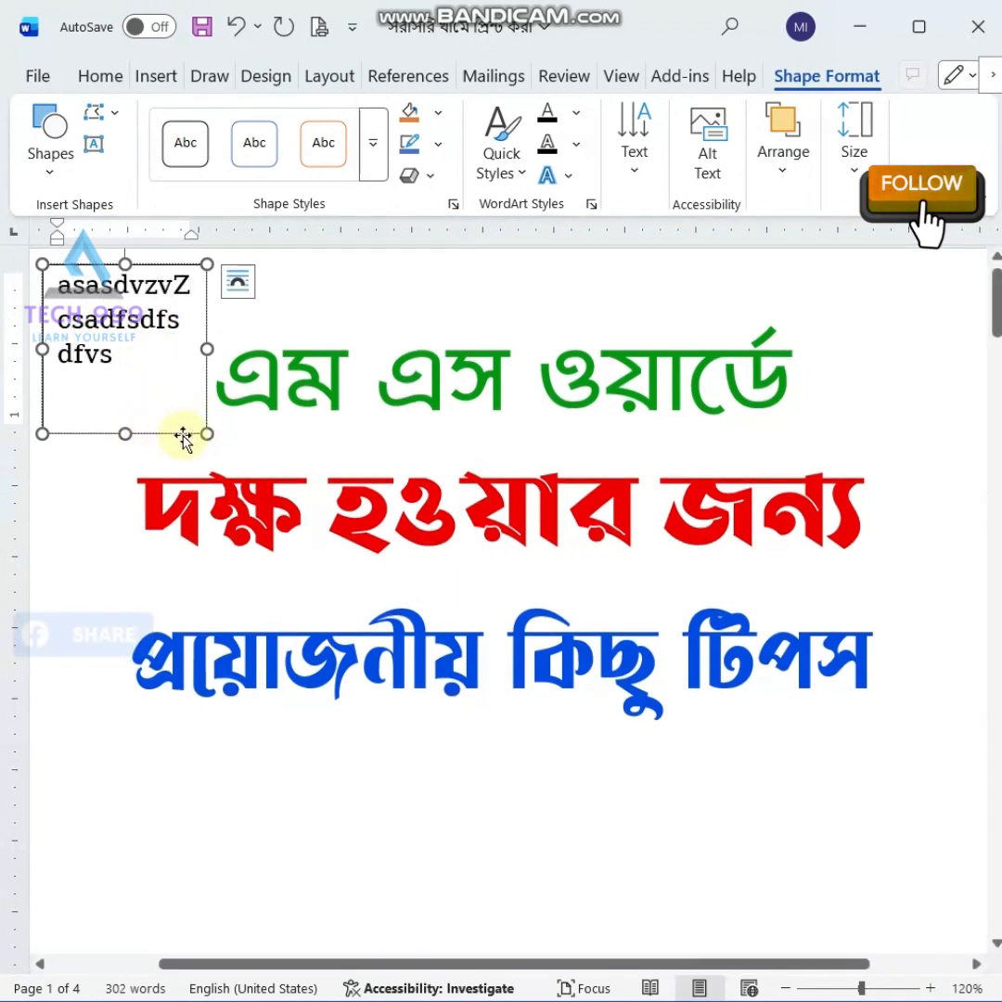
{"action": "left_click_drag", "start_coordinate": [128, 432], "coordinate": [140, 379]}
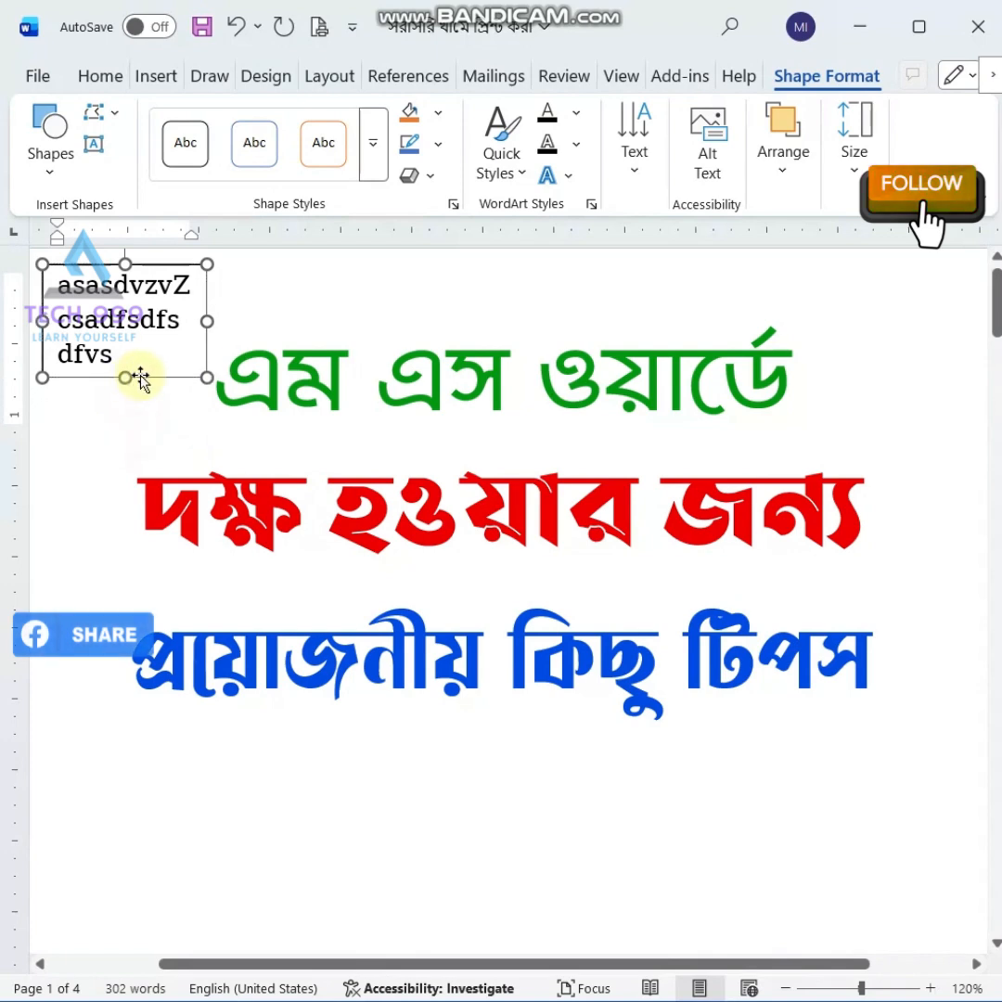
{"action": "left_click", "coordinate": [234, 423]}
Remove the text box's border by setting its shape outline to No Outline.
{"action": "left_click", "coordinate": [151, 272]}
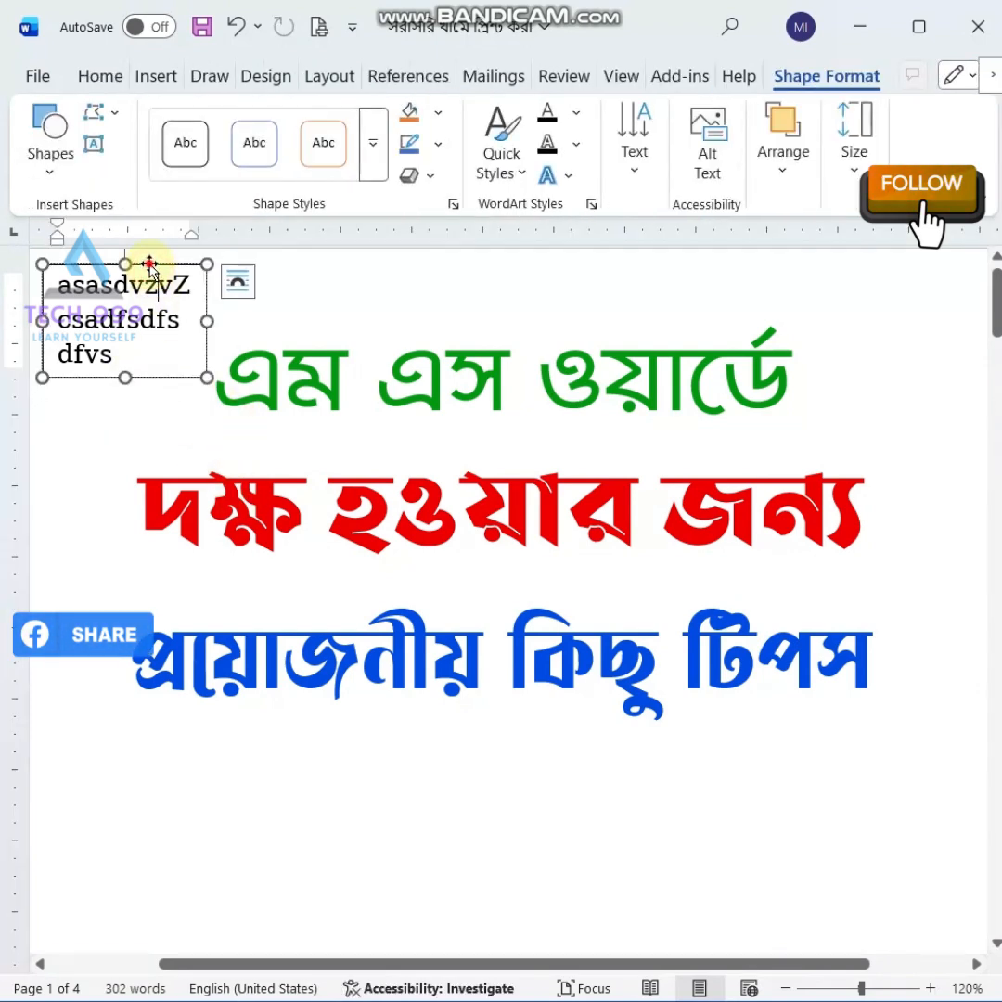
{"action": "right_click", "coordinate": [151, 267]}
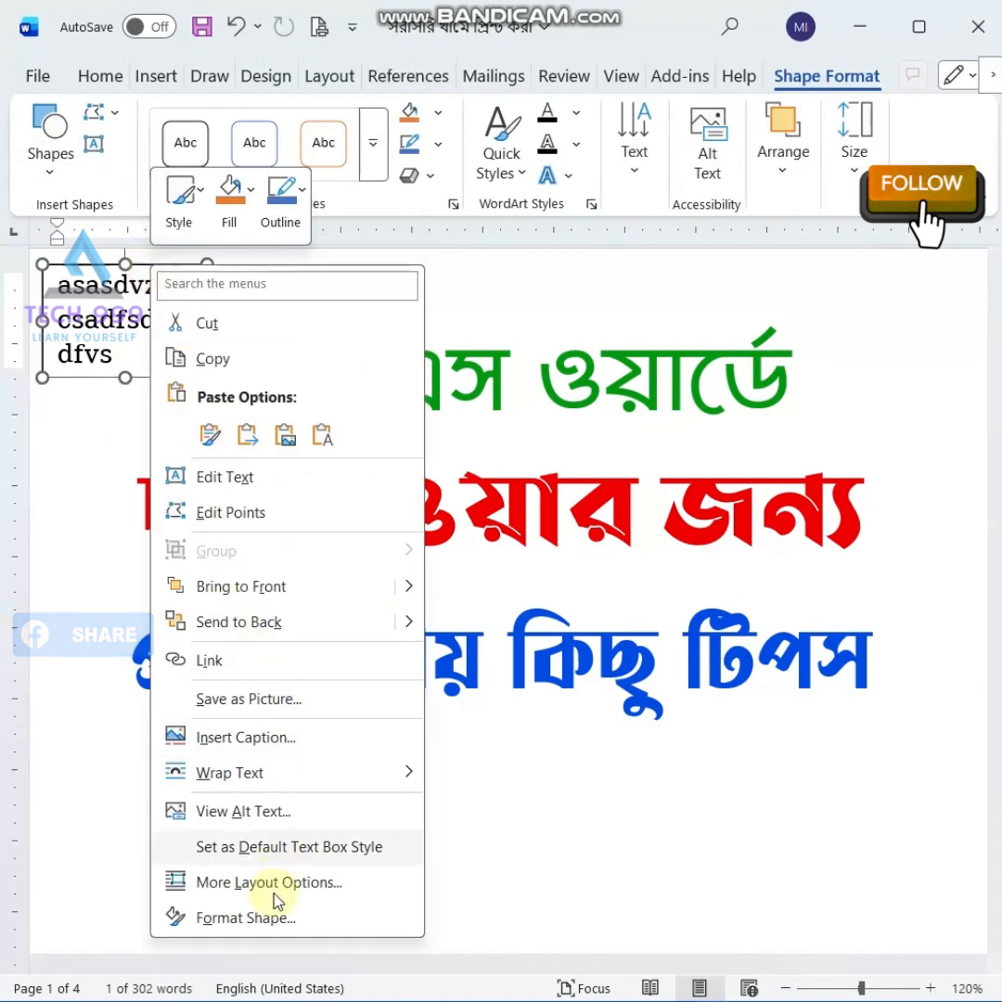
{"action": "left_click", "coordinate": [431, 146]}
{"action": "left_click", "coordinate": [435, 143]}
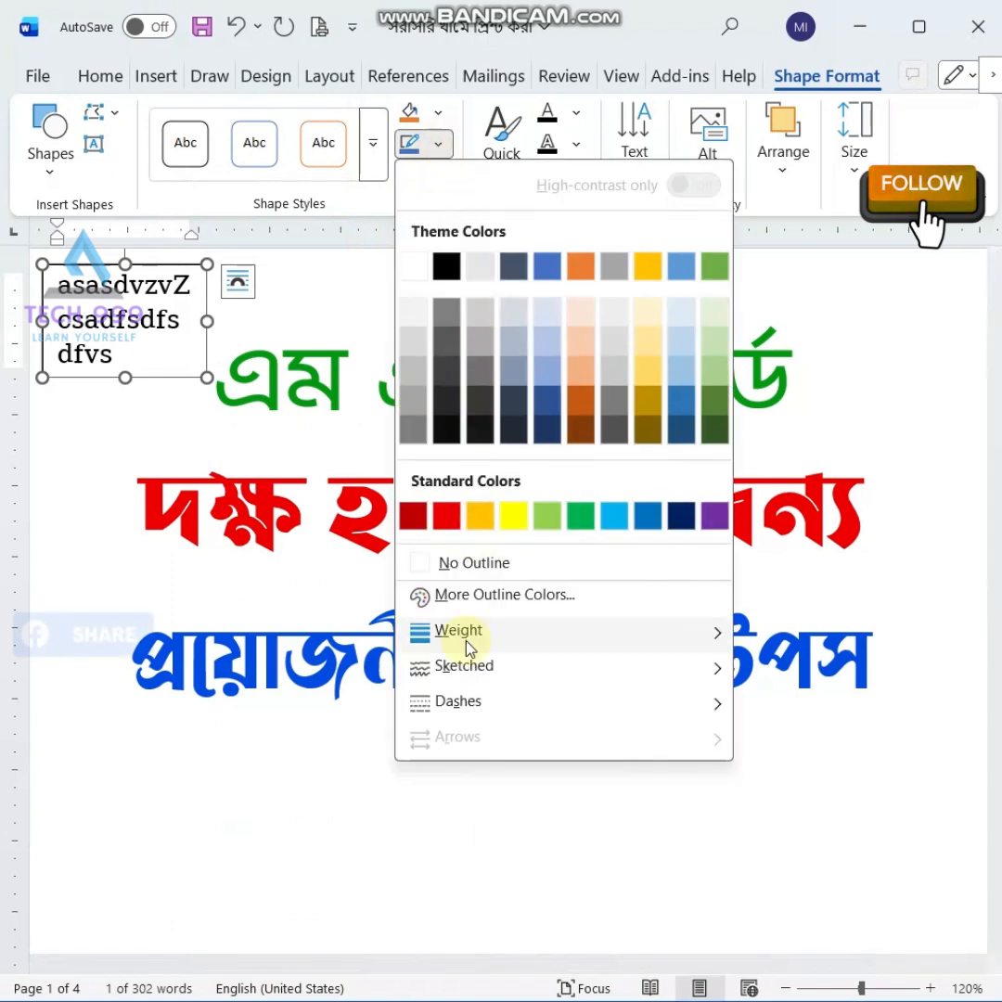
{"action": "left_click", "coordinate": [468, 566]}
{"action": "left_click", "coordinate": [59, 239]}
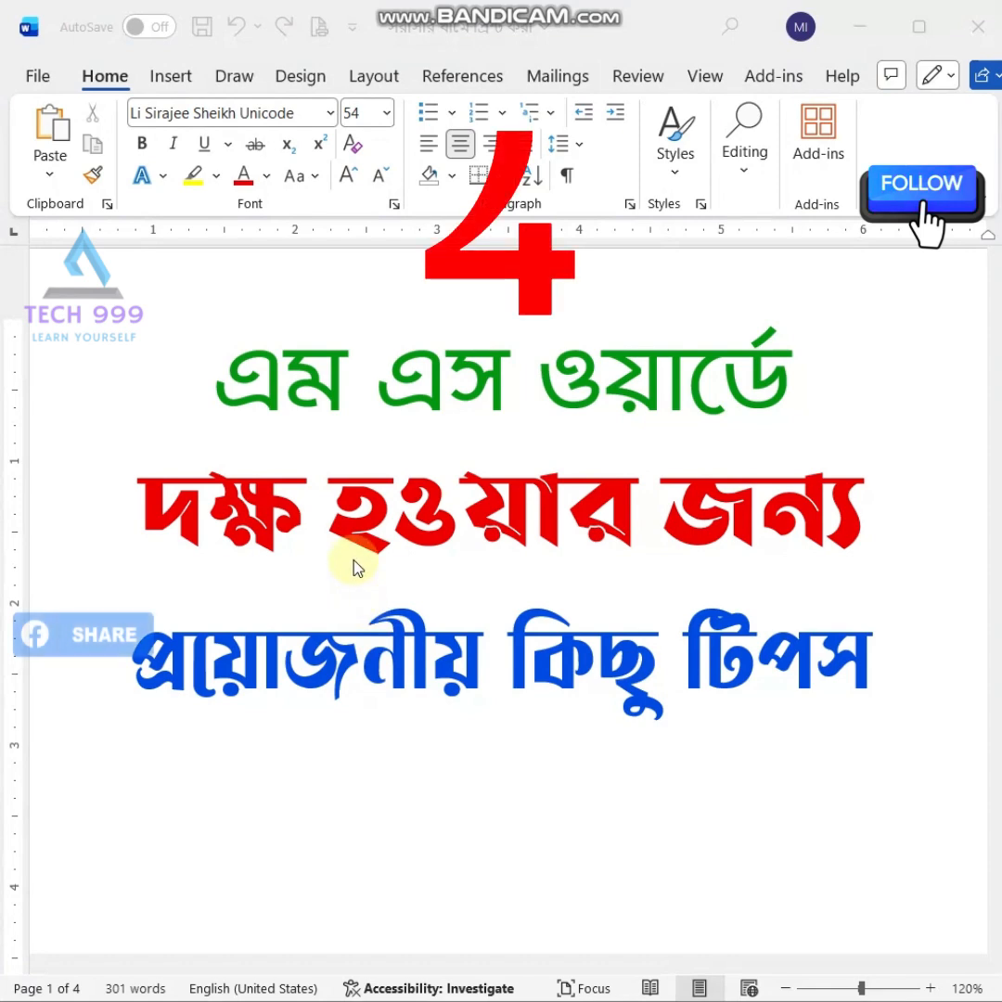
Enlarge the red second line's font to size 72 and shrink it again.
{"action": "left_click", "coordinate": [321, 523]}
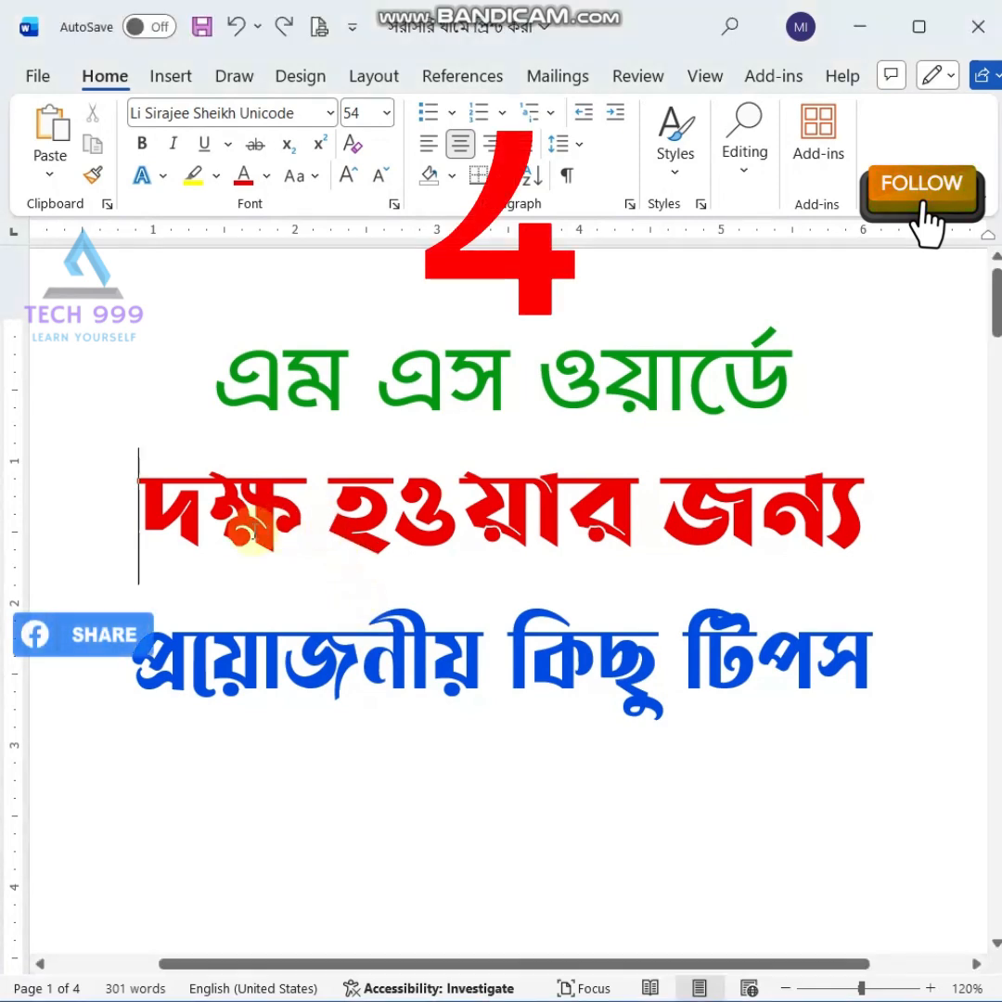
{"action": "left_click_drag", "start_coordinate": [148, 518], "coordinate": [823, 540]}
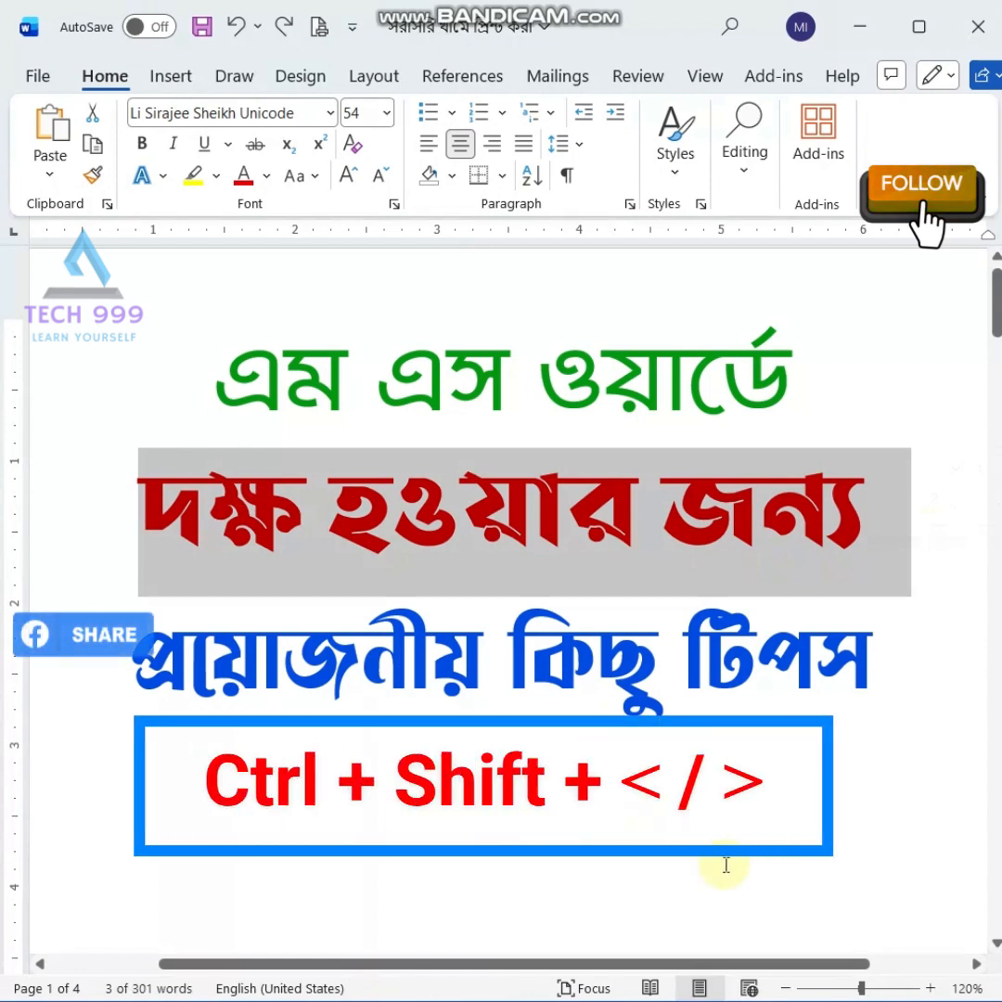
{"action": "key", "text": "ctrl+shift+period"}
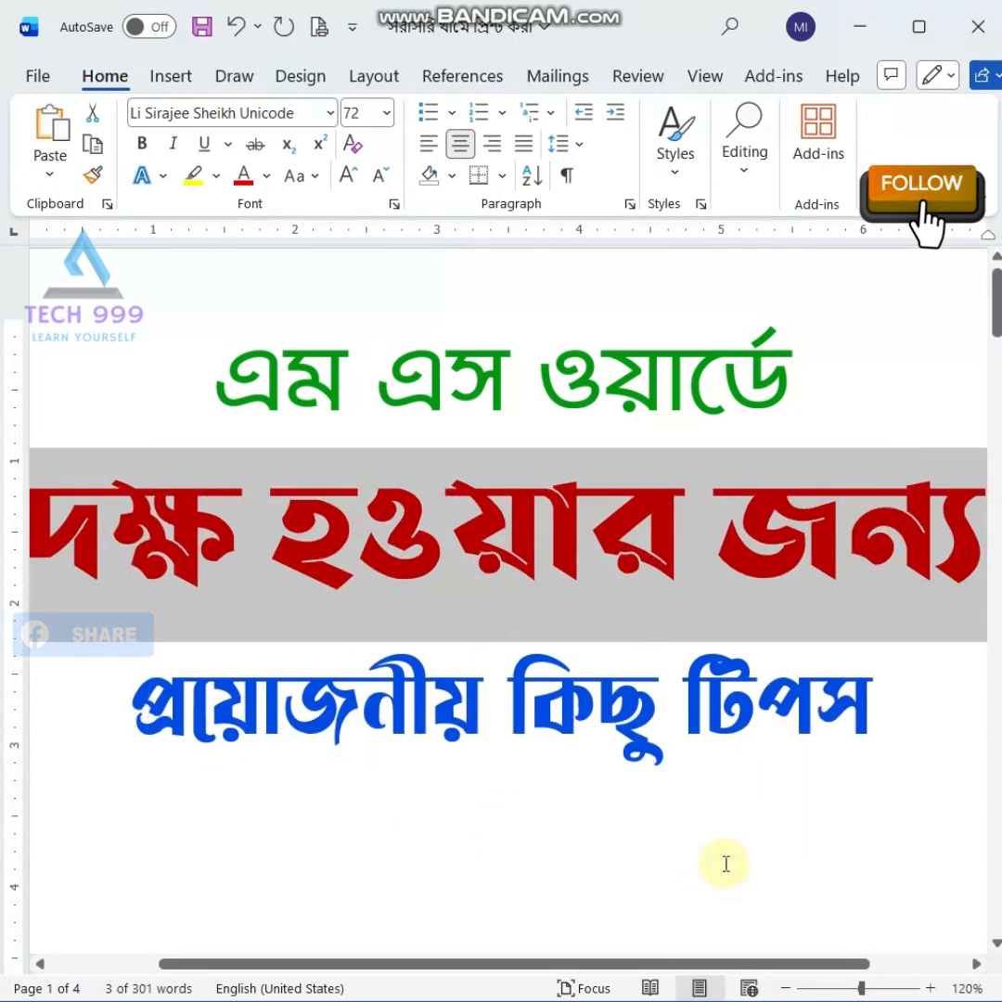
{"action": "key", "text": "ctrl+shift+comma"}
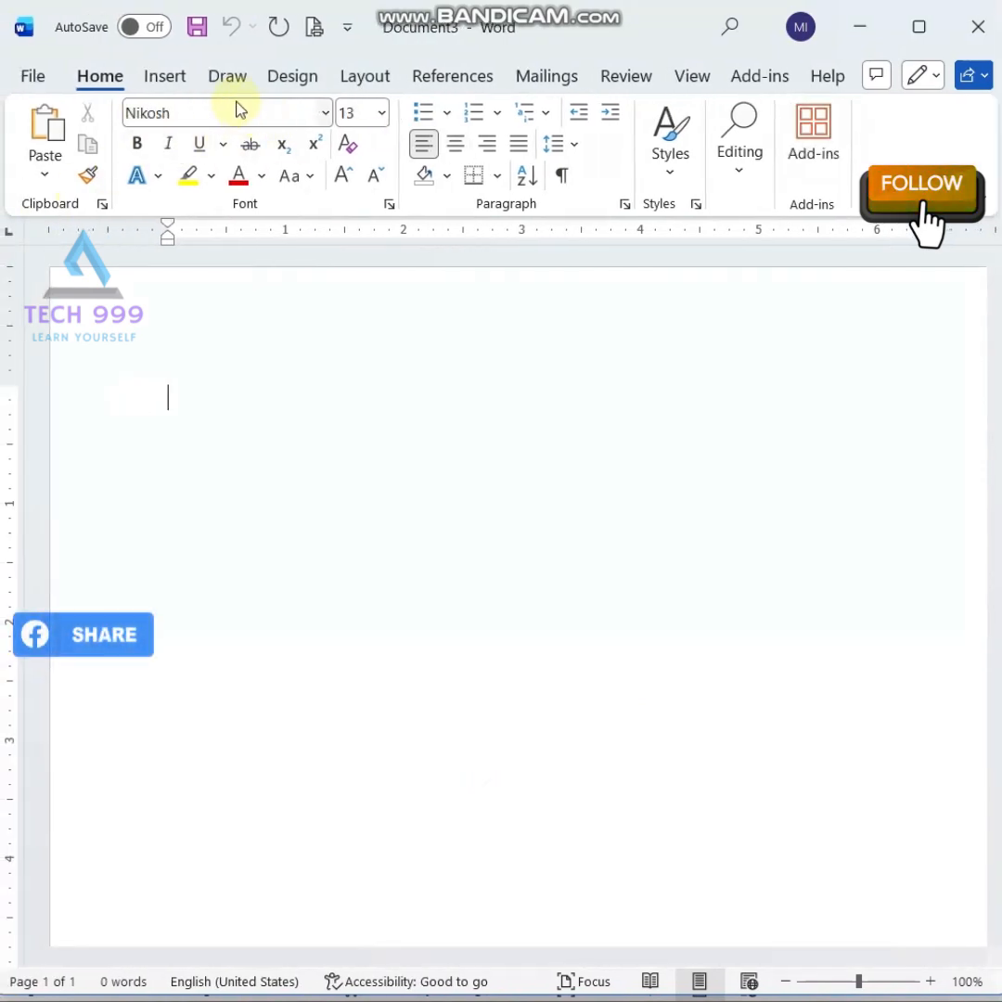
Set the blank document's page layout to two columns.
{"action": "left_click", "coordinate": [362, 76]}
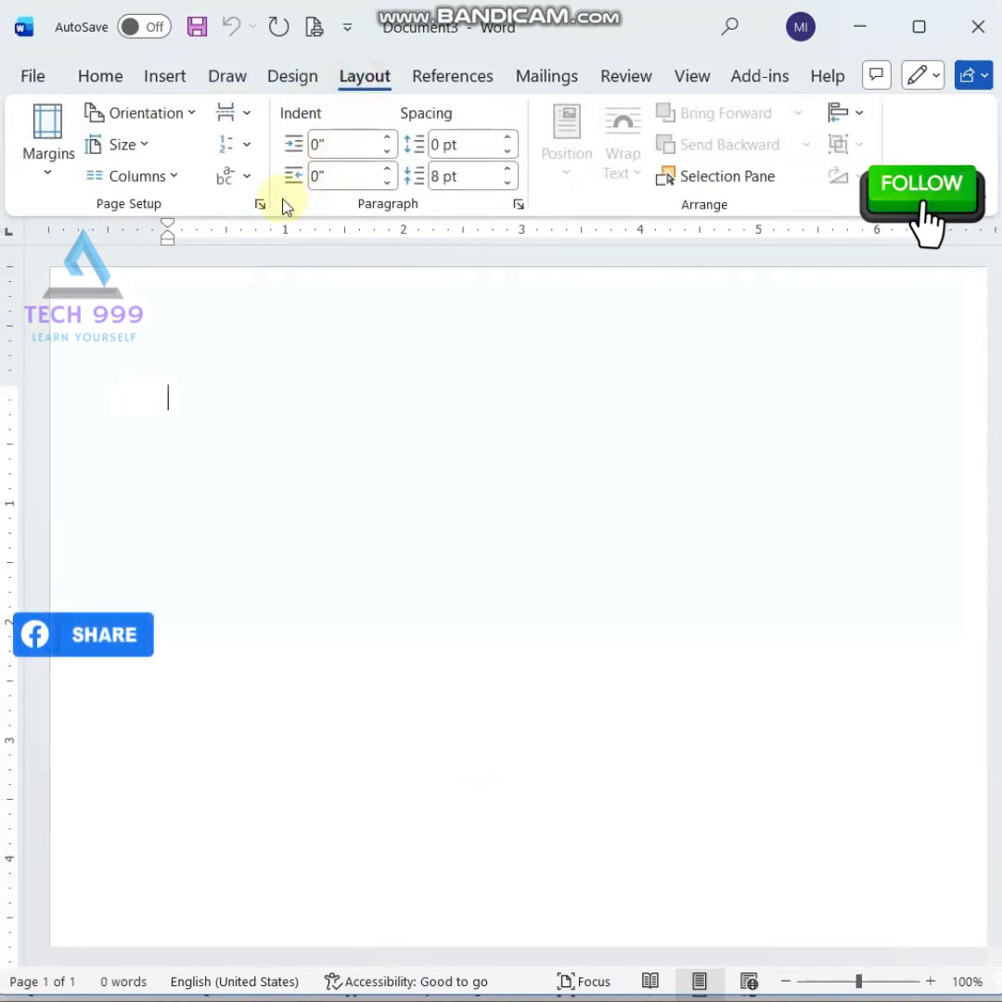
{"action": "left_click", "coordinate": [153, 178]}
{"action": "left_click", "coordinate": [173, 282]}
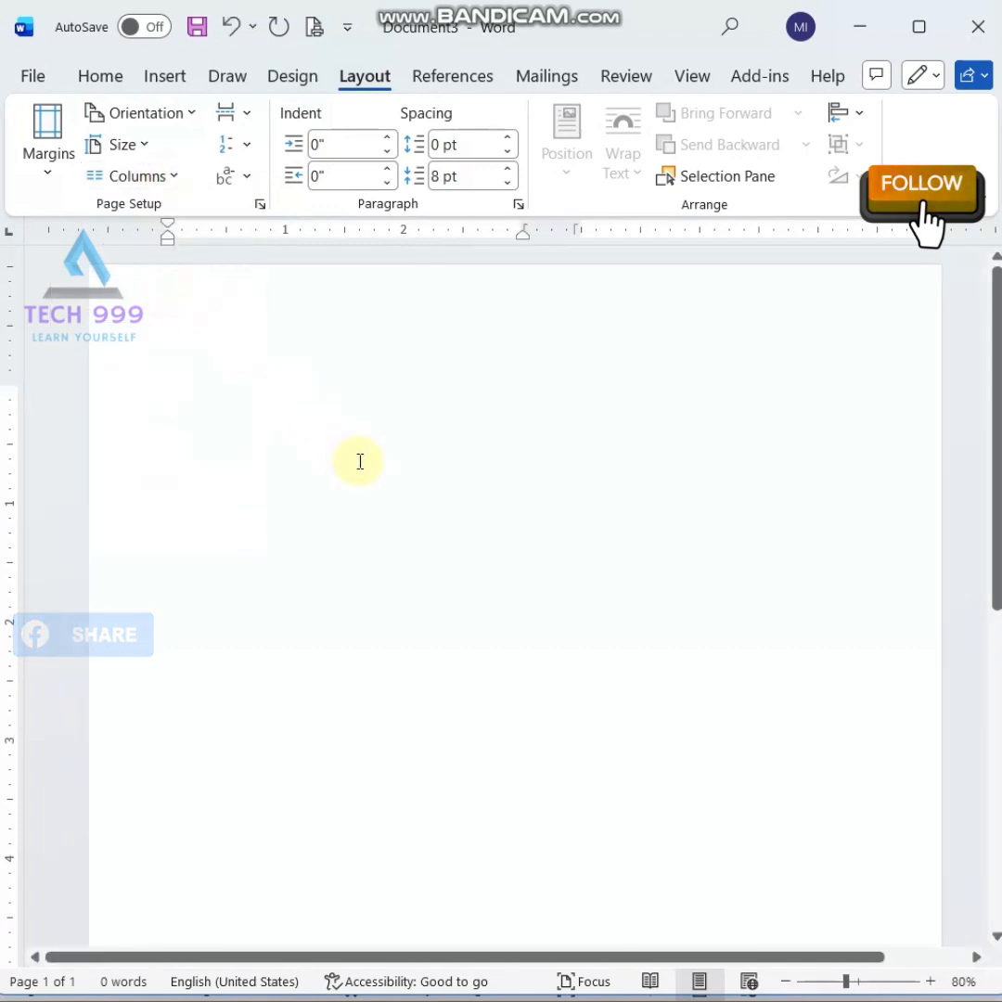
Fill both columns with sample text by entering a line of "fd" followed by repeated "f" and pasting copies of it.
{"action": "scroll", "coordinate": [289, 442], "scroll_direction": "down", "scroll_amount": 3}
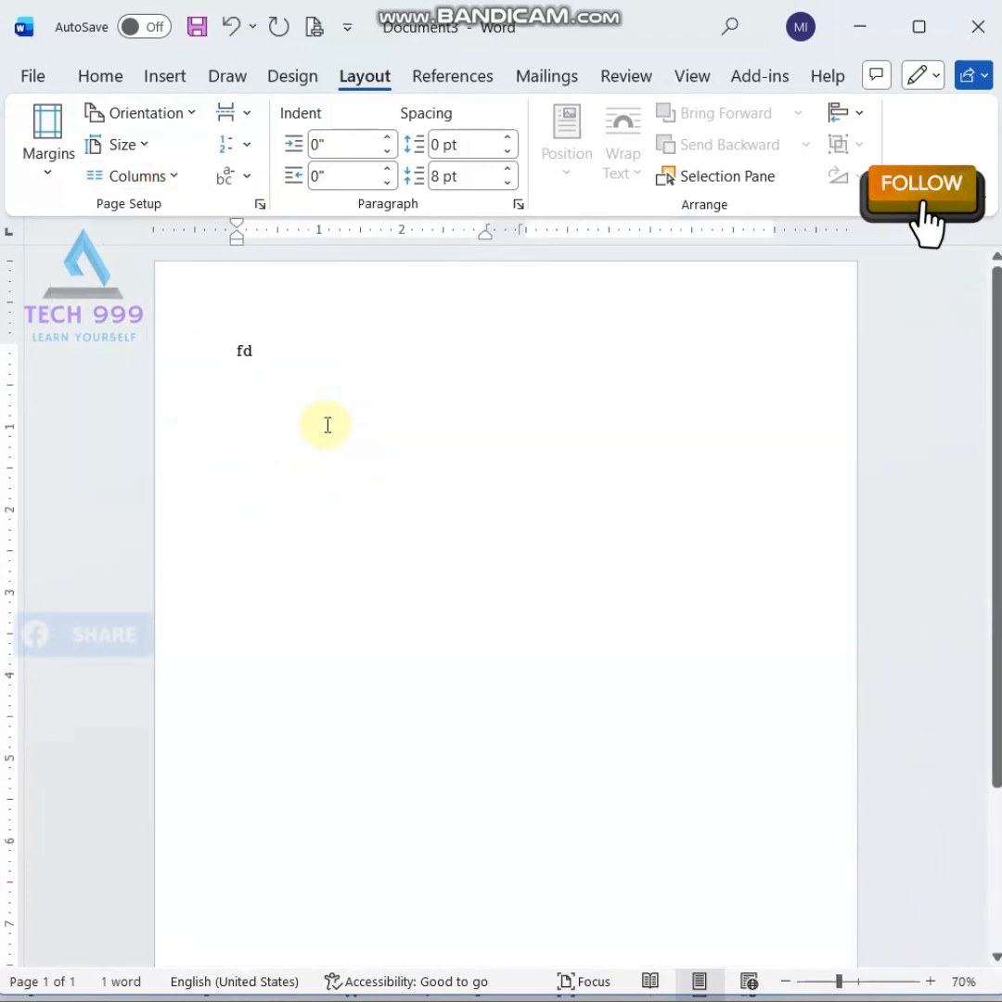
{"action": "type", "text": "ffffffffffffffffffffffffffffff"}
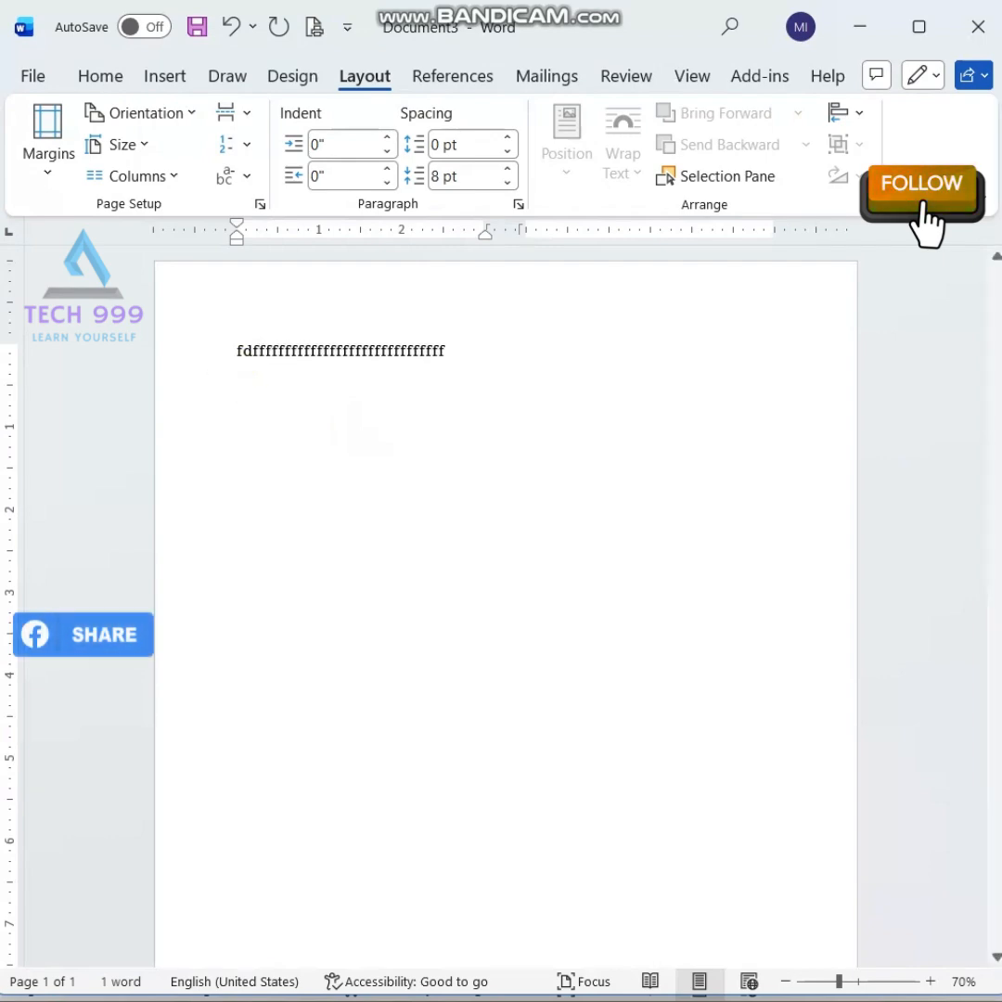
{"action": "left_click_drag", "start_coordinate": [231, 353], "coordinate": [466, 364]}
{"action": "key", "text": "ctrl+c"}
{"action": "left_click", "coordinate": [457, 394]}
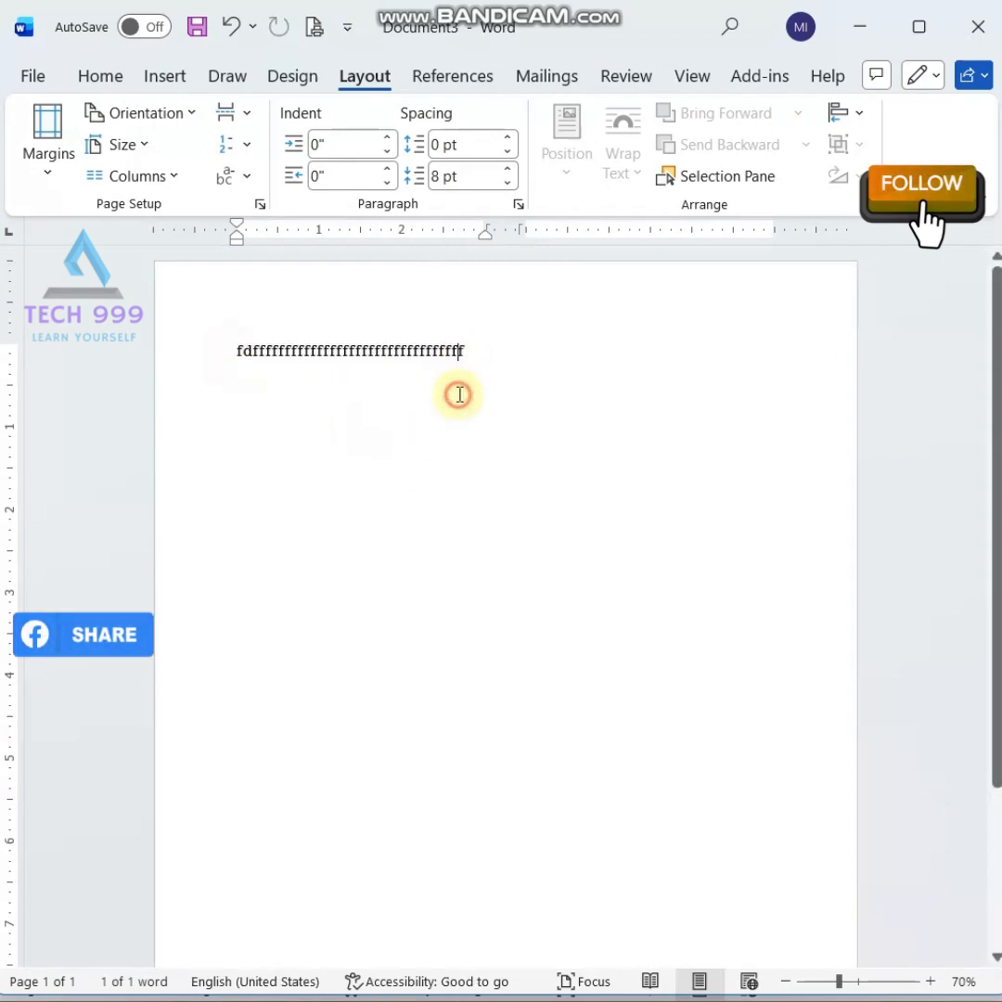
{"action": "key", "text": "ctrl+v"}
{"action": "key", "text": "ctrl+v"}
{"action": "key", "text": "ctrl+v"}
{"action": "key", "text": "ctrl+v"}
{"action": "key", "text": "ctrl+v"}
{"action": "key", "text": "ctrl+v"}
{"action": "key", "text": "ctrl+v"}
{"action": "key", "text": "ctrl+v"}
{"action": "key", "text": "ctrl+v"}
{"action": "key", "text": "ctrl+v"}
{"action": "key", "text": "ctrl+v"}
{"action": "key", "text": "ctrl+v"}
{"action": "key", "text": "ctrl+v"}
{"action": "key", "text": "ctrl+v"}
{"action": "key", "text": "ctrl+v"}
{"action": "key", "text": "ctrl+v"}
{"action": "key", "text": "ctrl+v"}
{"action": "key", "text": "ctrl+v"}
{"action": "key", "text": "ctrl+v"}
{"action": "key", "text": "ctrl+v"}
{"action": "key", "text": "ctrl+v"}
{"action": "key", "text": "ctrl+v"}
{"action": "key", "text": "ctrl+v"}
{"action": "key", "text": "ctrl+v"}
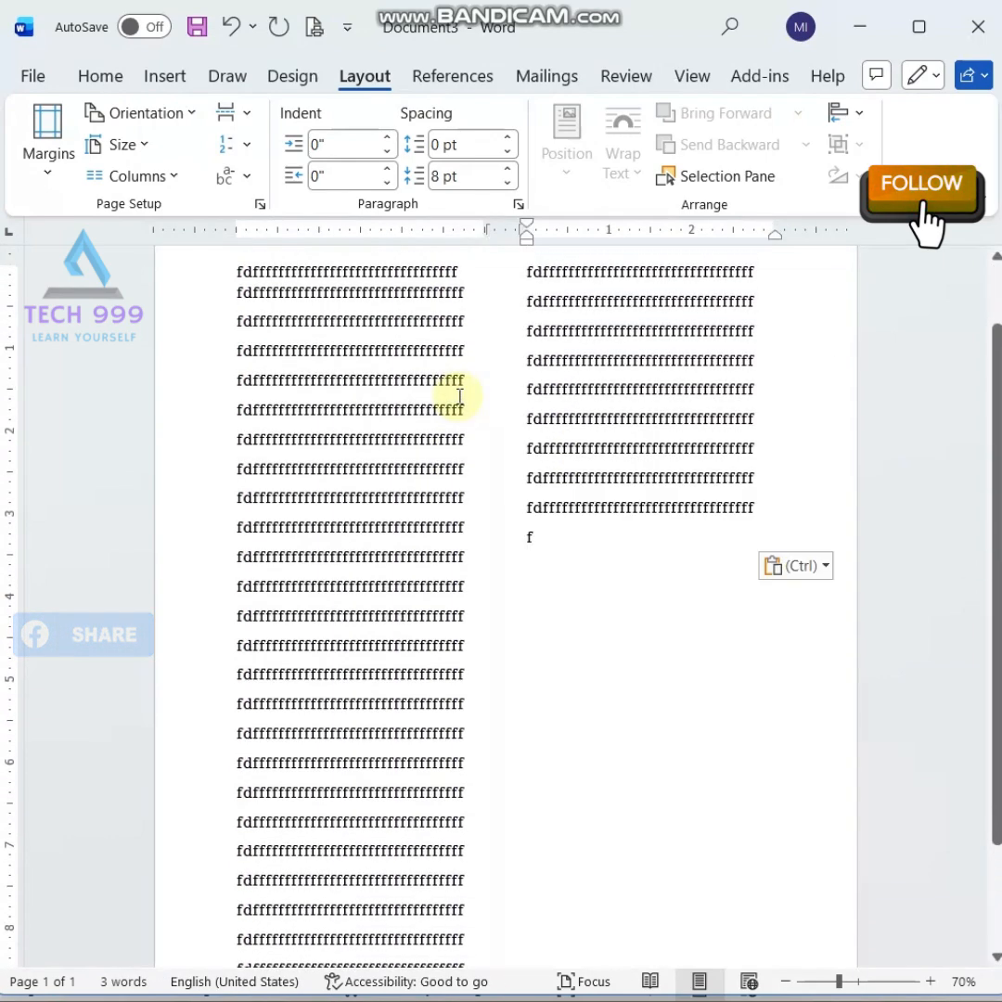
{"action": "scroll", "coordinate": [516, 425], "scroll_direction": "down", "scroll_amount": 2}
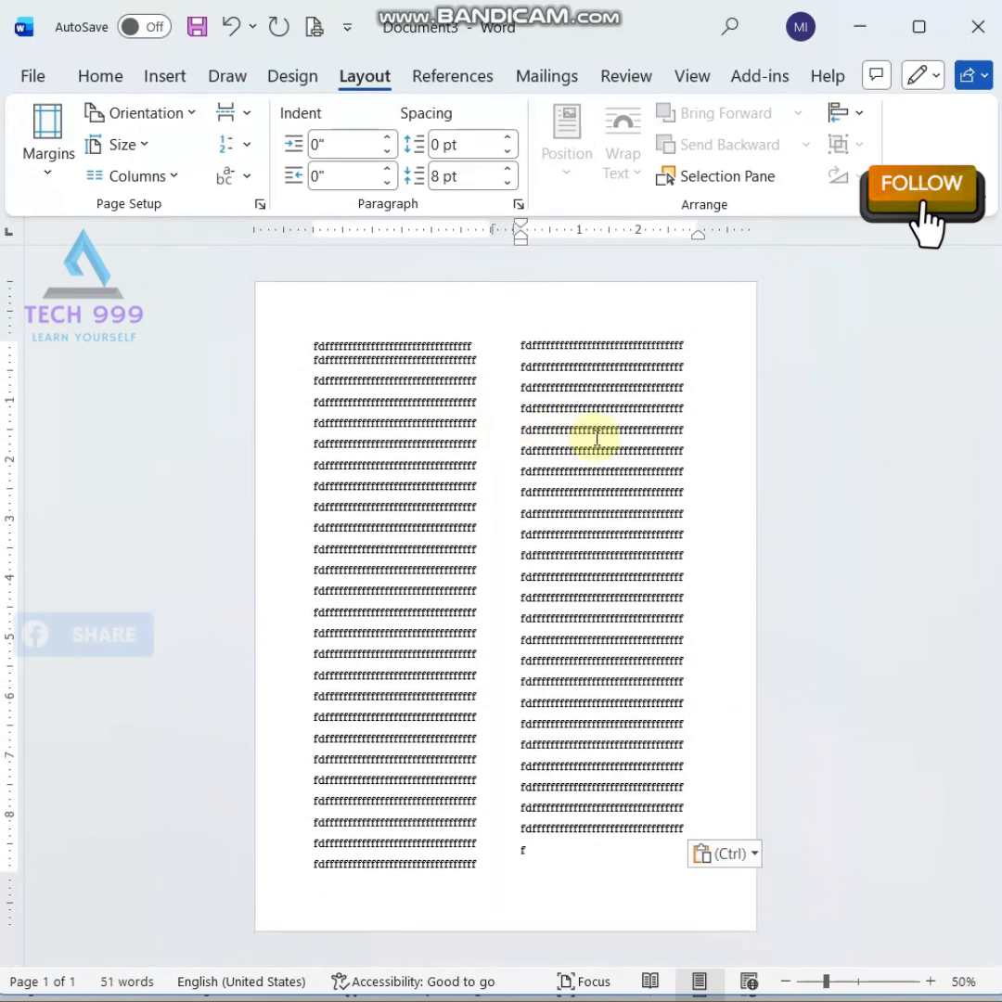
Delete all the sample text and set the page layout back to one column.
{"action": "key", "text": "ctrl+a"}
{"action": "key", "text": "Delete"}
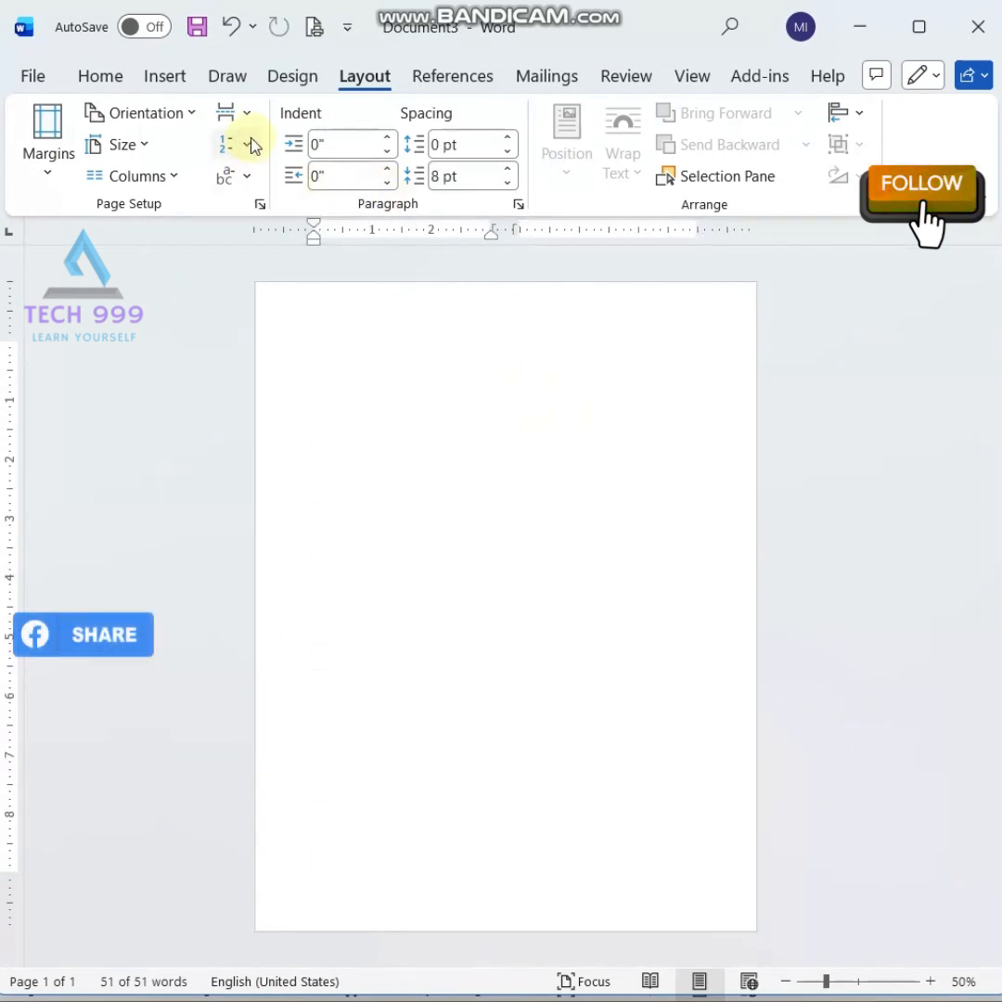
{"action": "left_click", "coordinate": [168, 178]}
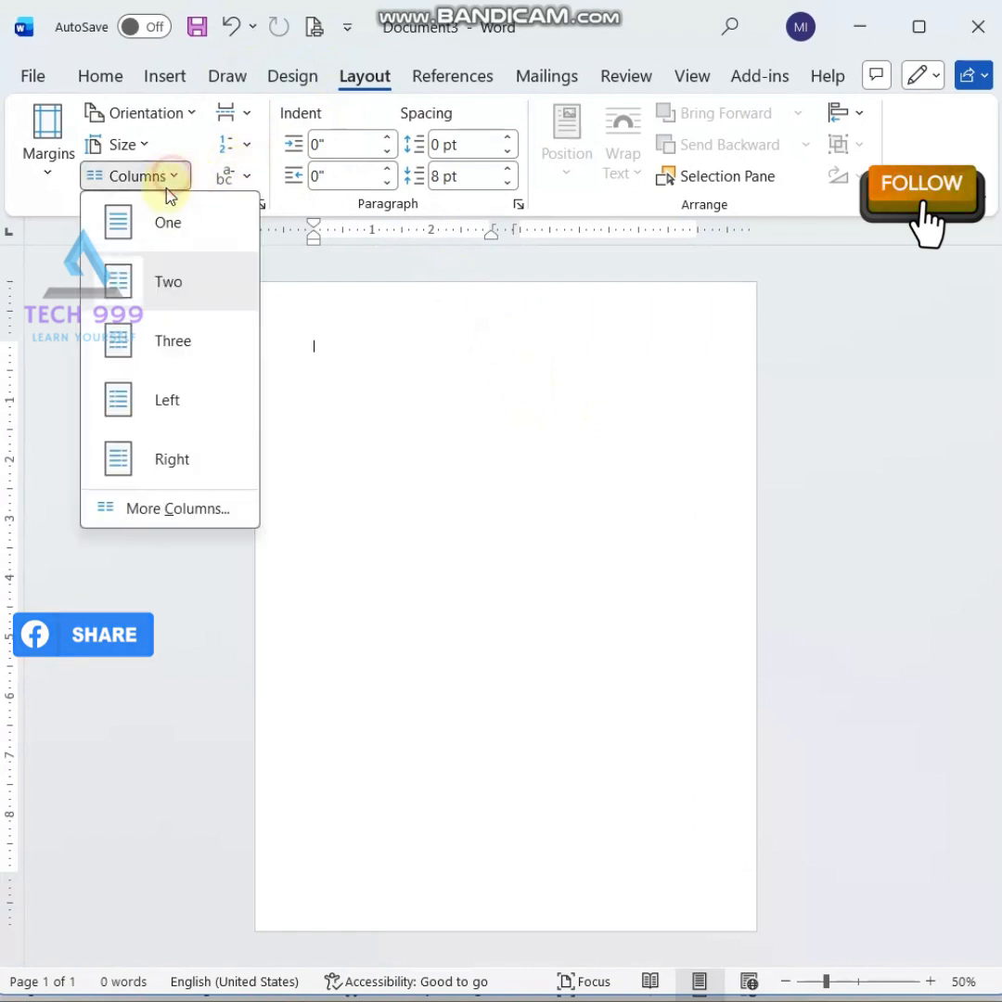
{"action": "left_click", "coordinate": [168, 222]}
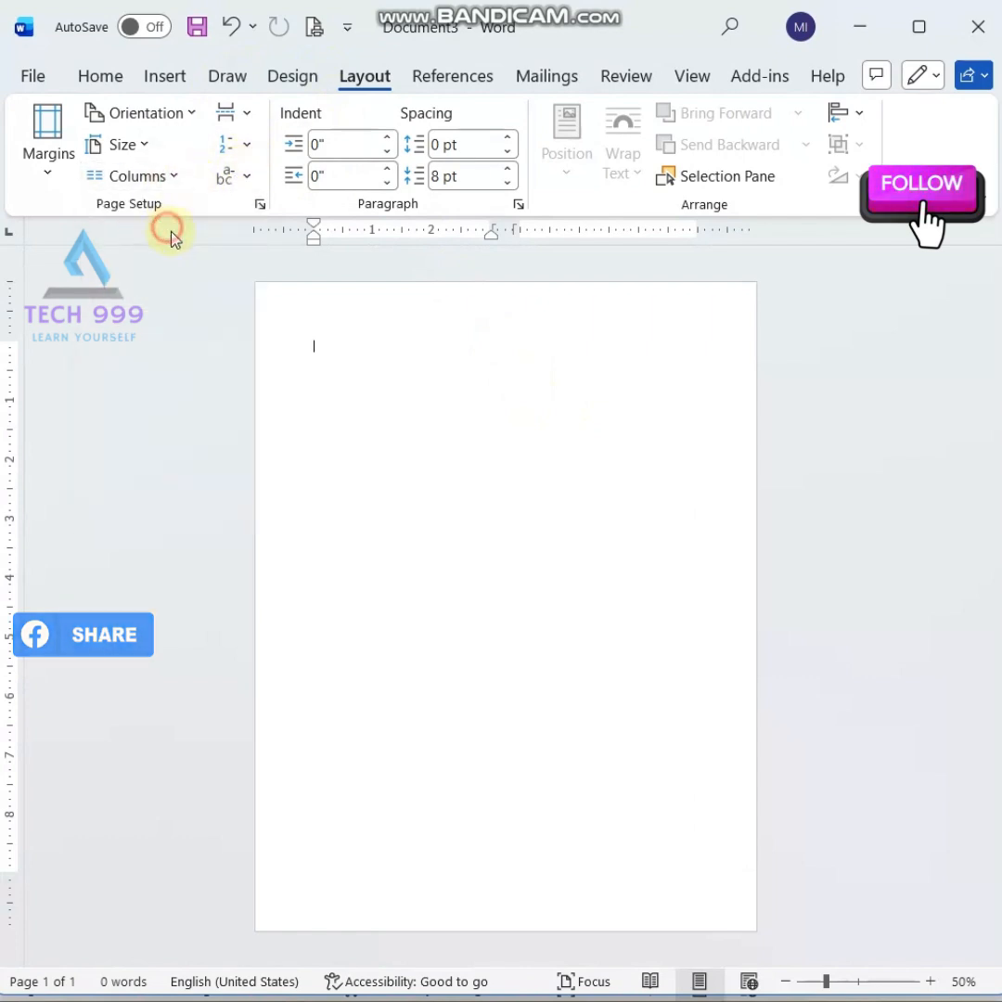
Insert a table with two columns and one row into the blank document.
{"action": "left_click", "coordinate": [163, 76]}
{"action": "left_click", "coordinate": [96, 177]}
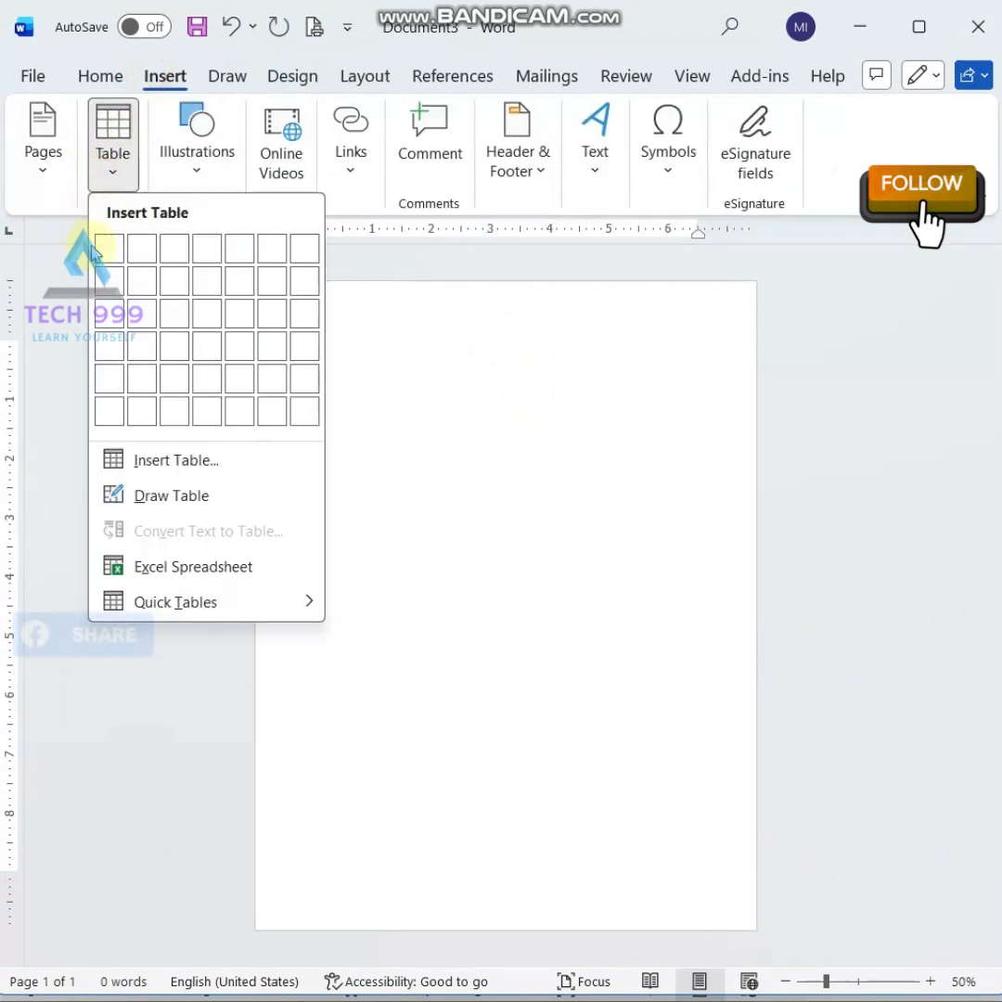
{"action": "left_click", "coordinate": [142, 247]}
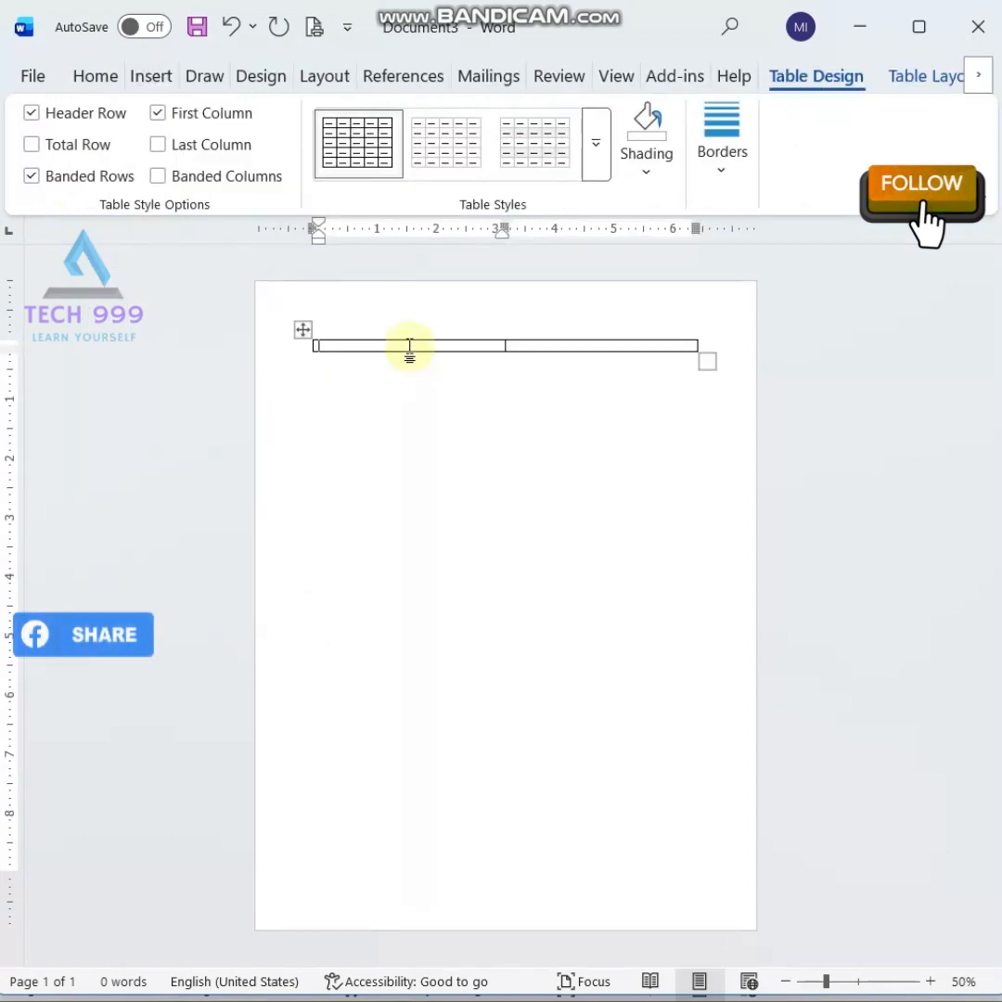
Enter the sample text "asdgfdsfgvsdffff" in the table's first cell and add several blank lines below it.
{"action": "type", "text": "asdqfdsfqvsdfff"}
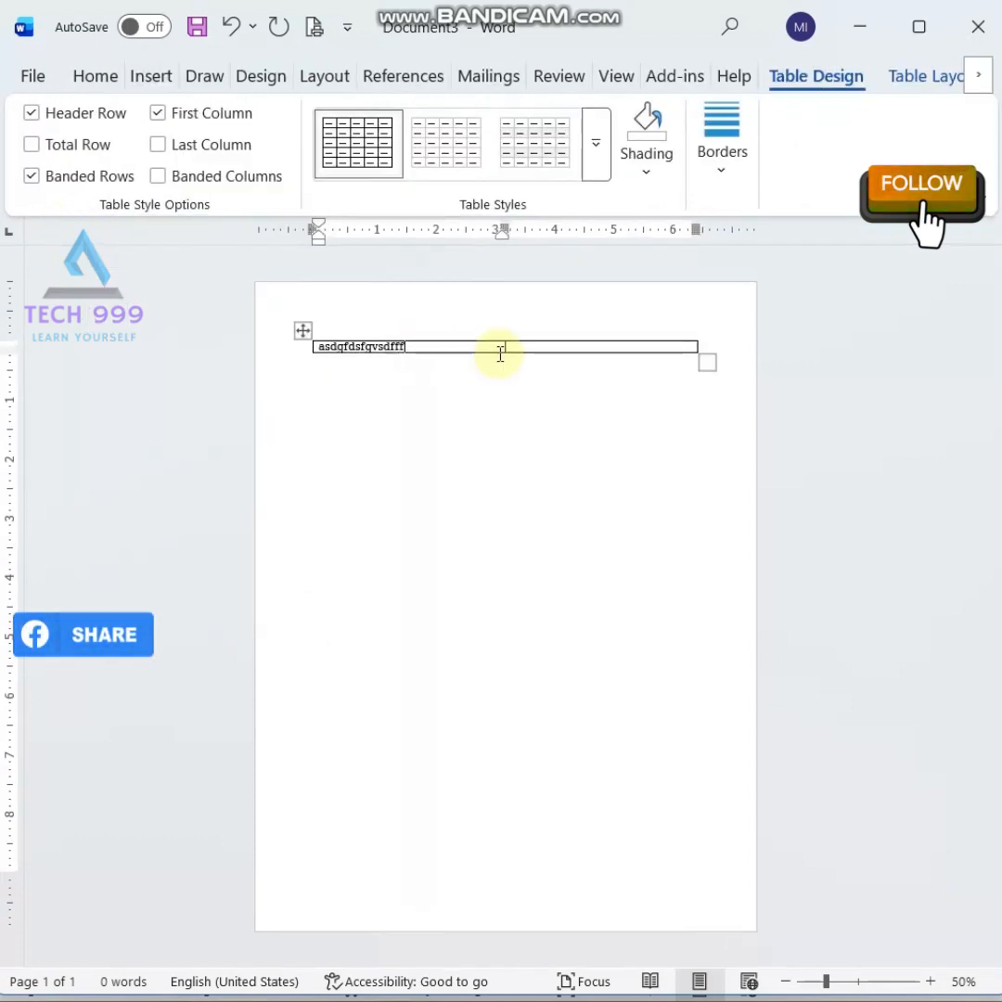
{"action": "key", "text": "Return"}
{"action": "key", "text": "Return"}
{"action": "key", "text": "Return"}
{"action": "key", "text": "Return"}
{"action": "key", "text": "Return"}
{"action": "key", "text": "Return"}
{"action": "key", "text": "Return"}
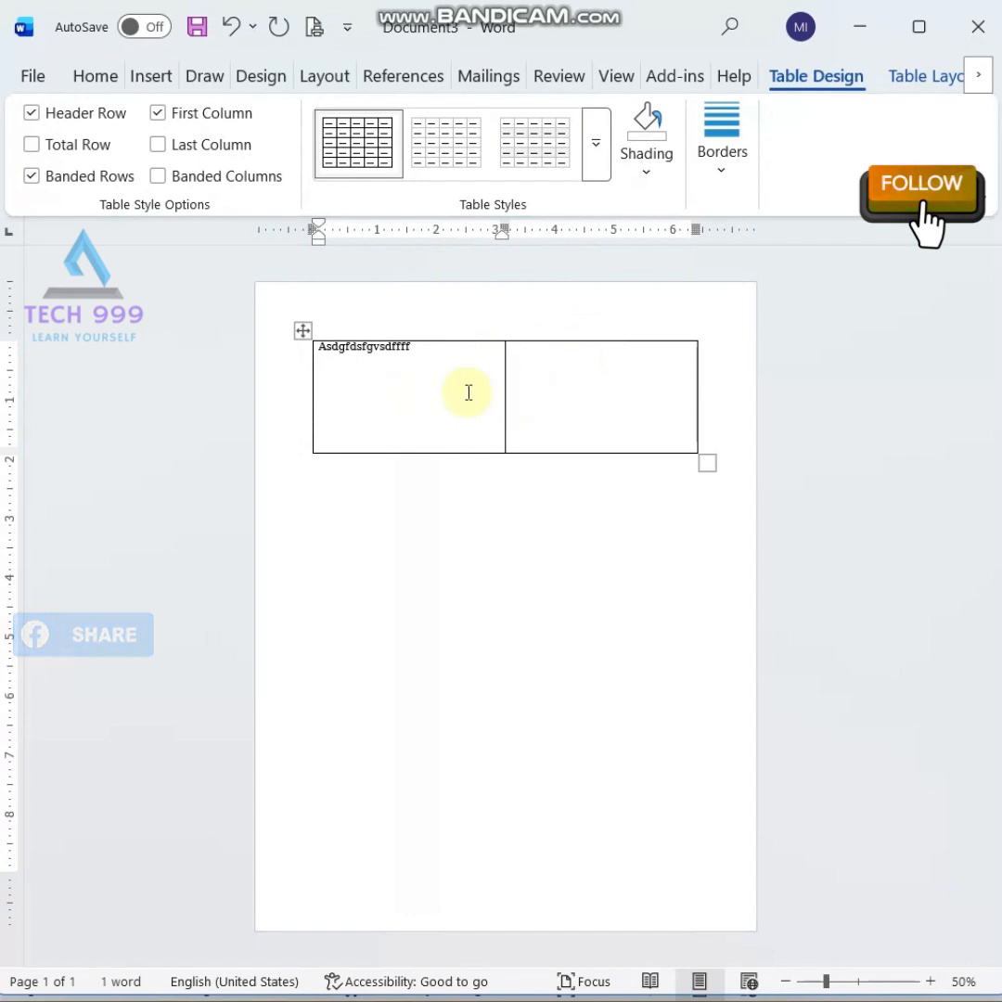
Remove all borders from the whole table with the No Border option.
{"action": "left_click", "coordinate": [300, 332]}
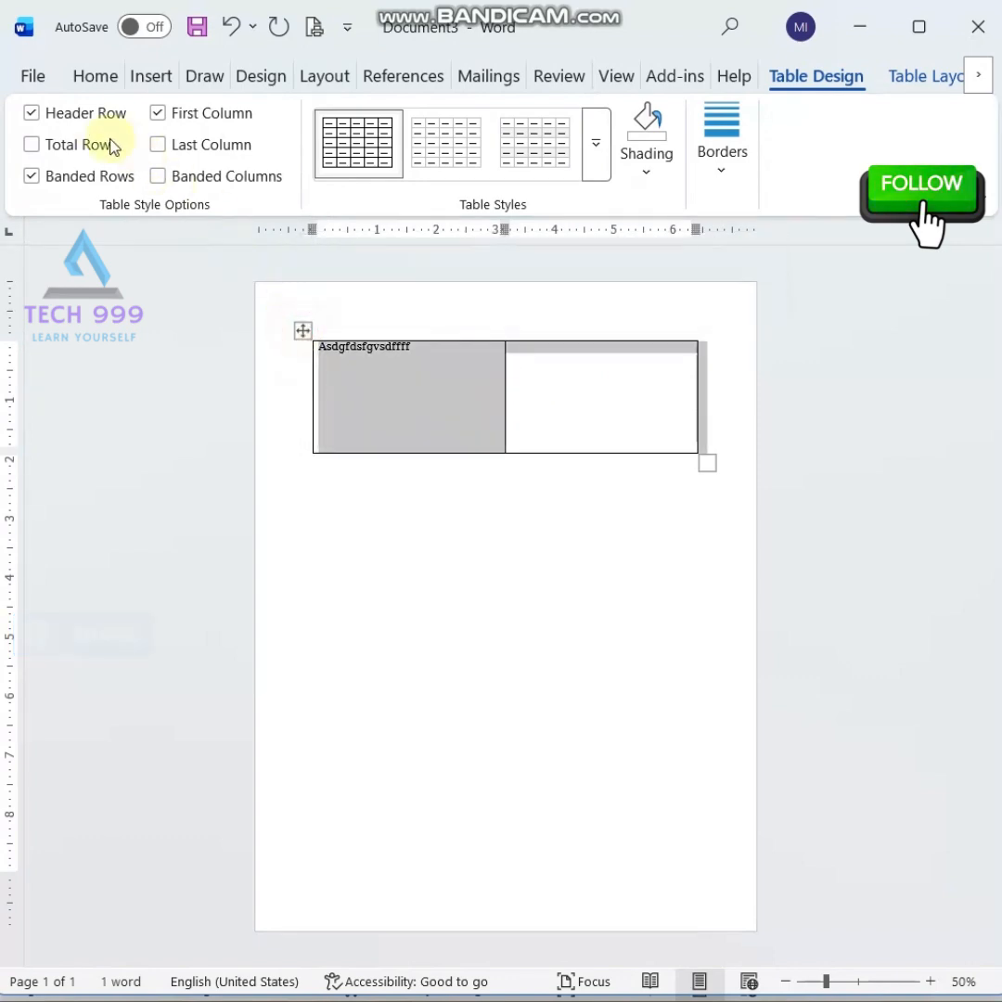
{"action": "left_click", "coordinate": [93, 80]}
{"action": "left_click", "coordinate": [497, 175]}
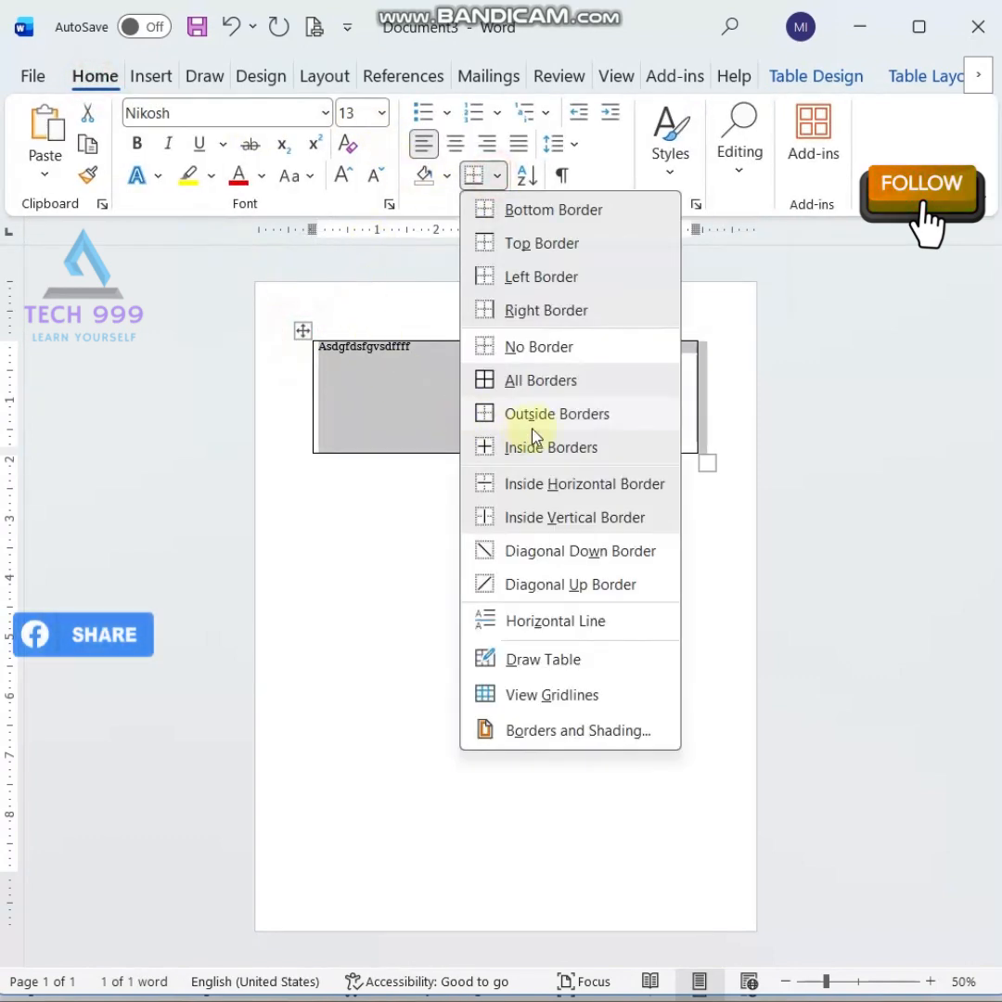
{"action": "left_click", "coordinate": [537, 347]}
{"action": "left_click", "coordinate": [454, 363]}
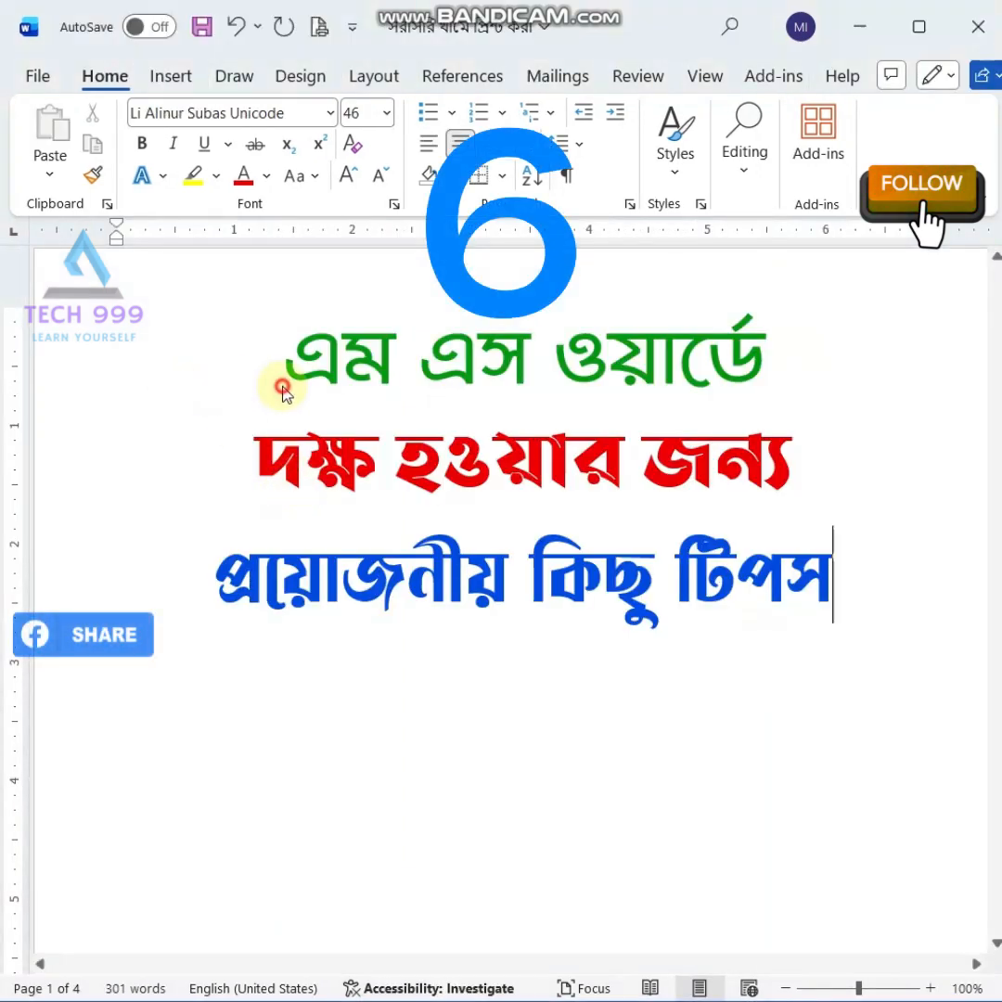
With the Clipboard history shown, copy the words এম, এস, দক্ষ and হওয়ার one by one from the green and red lines.
{"action": "left_click_drag", "start_coordinate": [284, 358], "coordinate": [528, 369]}
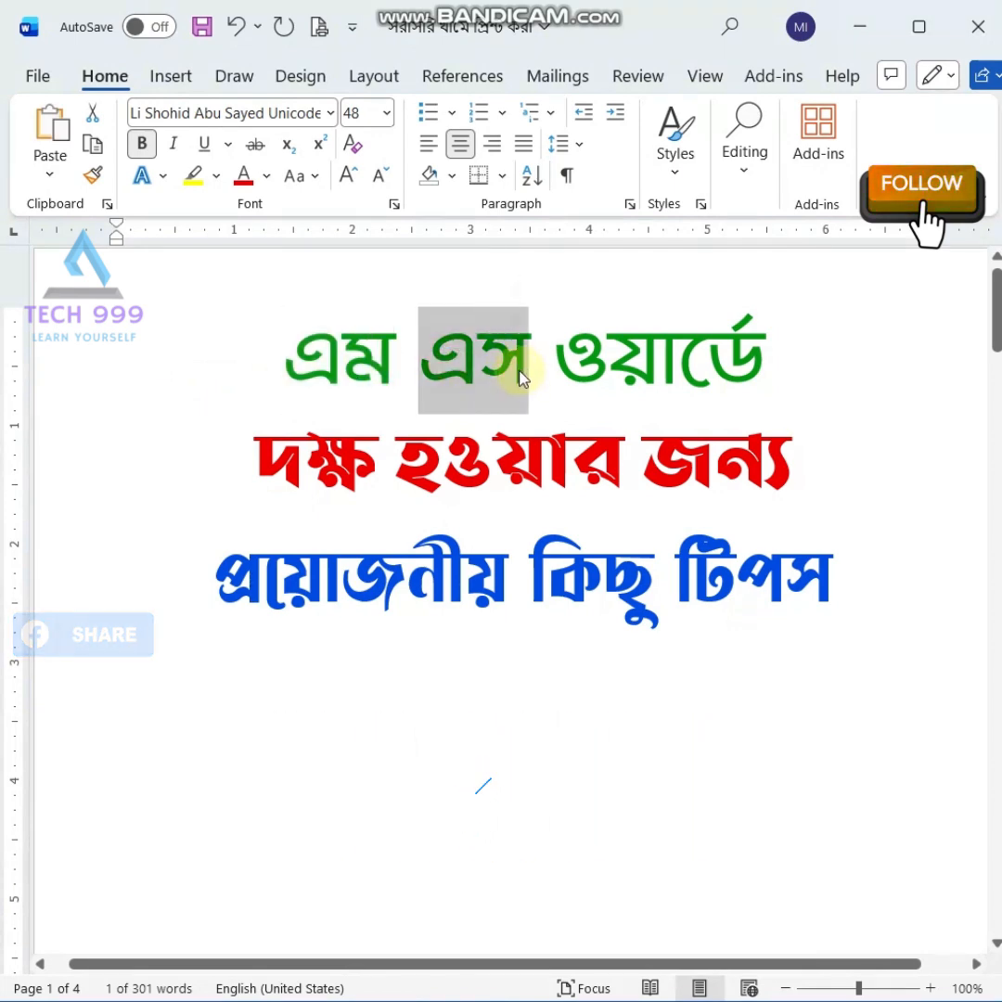
{"action": "left_click", "coordinate": [106, 205]}
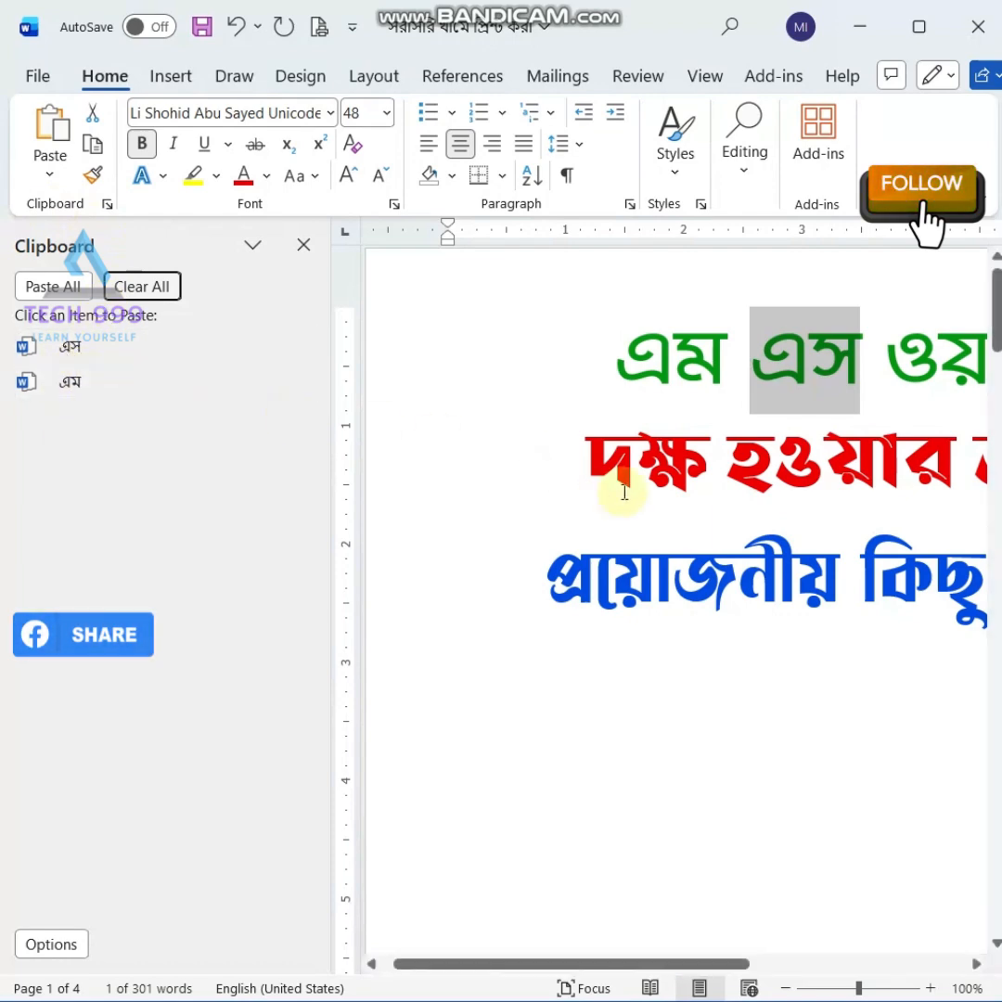
{"action": "left_click_drag", "start_coordinate": [577, 470], "coordinate": [696, 473]}
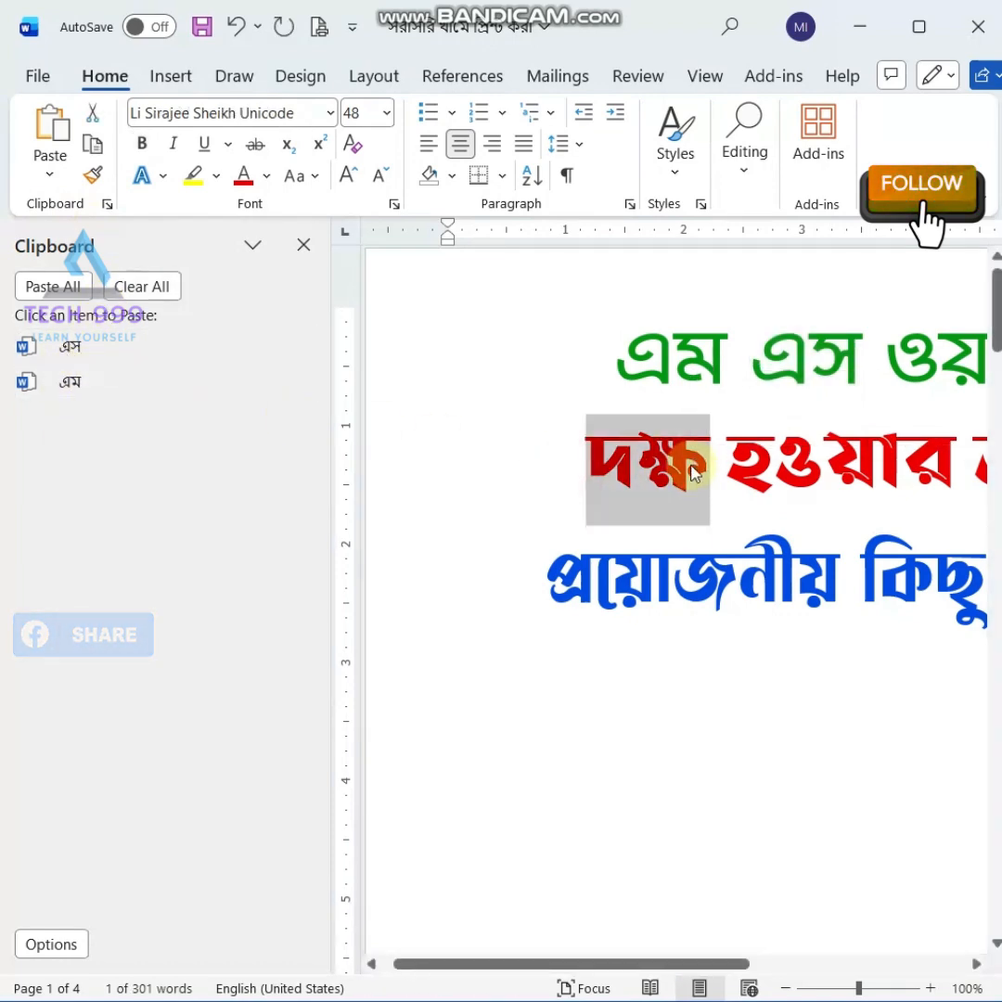
{"action": "key", "text": "ctrl+c"}
{"action": "double_click", "coordinate": [883, 461]}
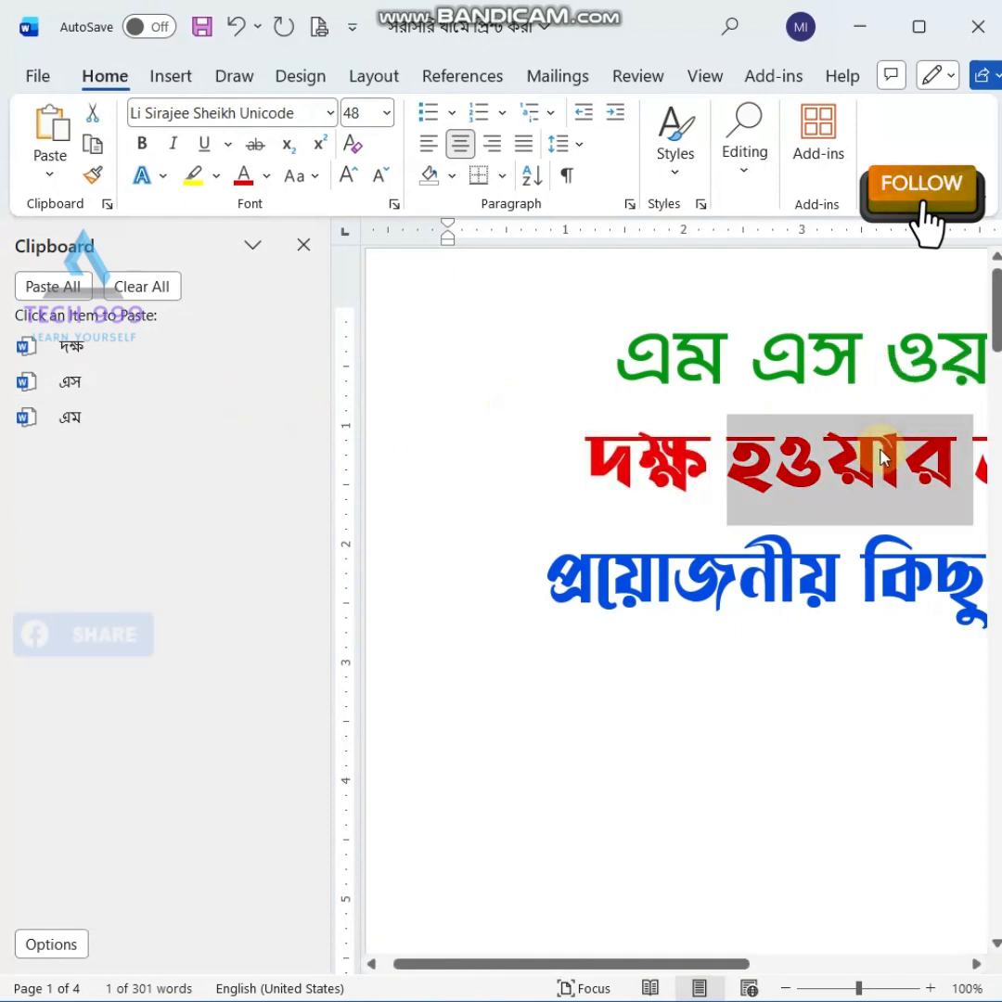
{"action": "key", "text": "ctrl+c"}
Copy the words প্রয়োজনীয় and কিছু separately from the blue third line to the Clipboard history.
{"action": "left_click", "coordinate": [719, 547]}
{"action": "double_click", "coordinate": [714, 564]}
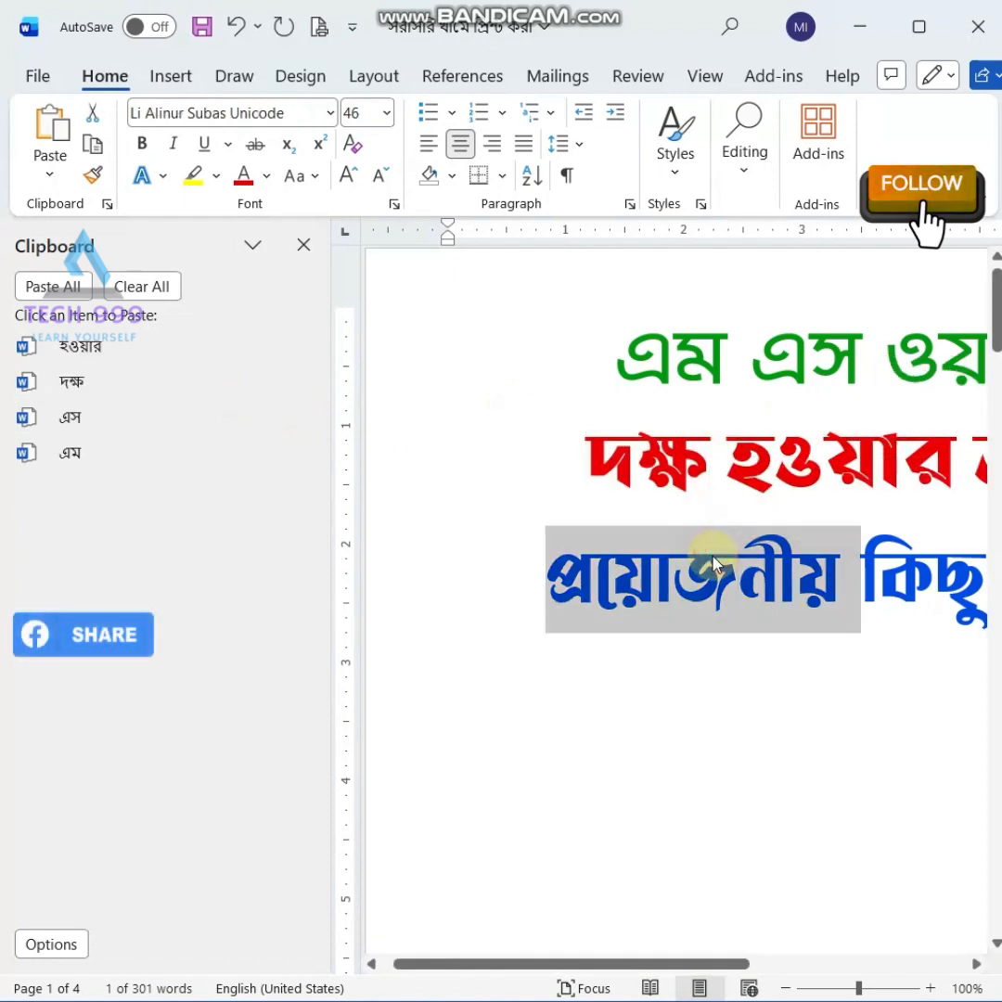
{"action": "key", "text": "ctrl+c"}
{"action": "left_click_drag", "start_coordinate": [587, 965], "coordinate": [662, 964]}
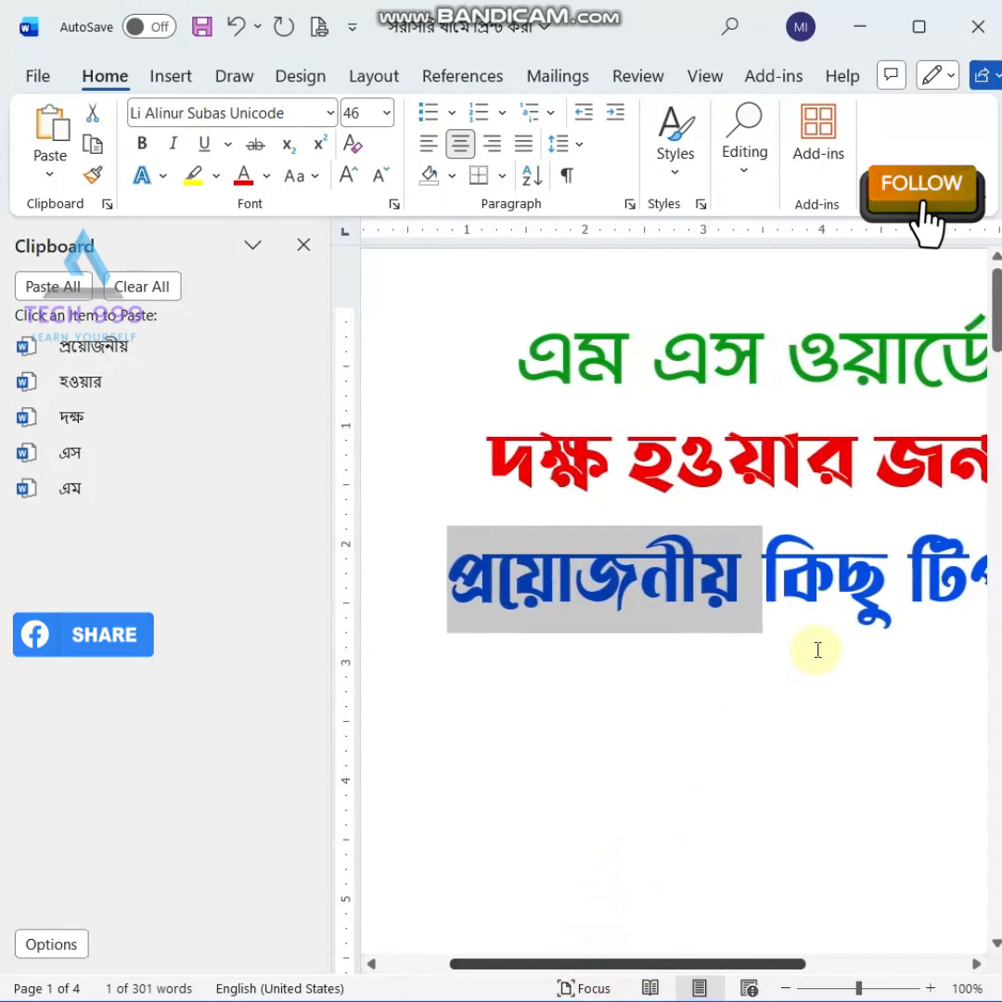
{"action": "left_click", "coordinate": [823, 599]}
{"action": "double_click", "coordinate": [822, 598]}
{"action": "key", "text": "ctrl+c"}
Add a new line below the blue text and paste all the collected Clipboard items there at once.
{"action": "scroll", "coordinate": [809, 621], "scroll_direction": "down", "scroll_amount": 3}
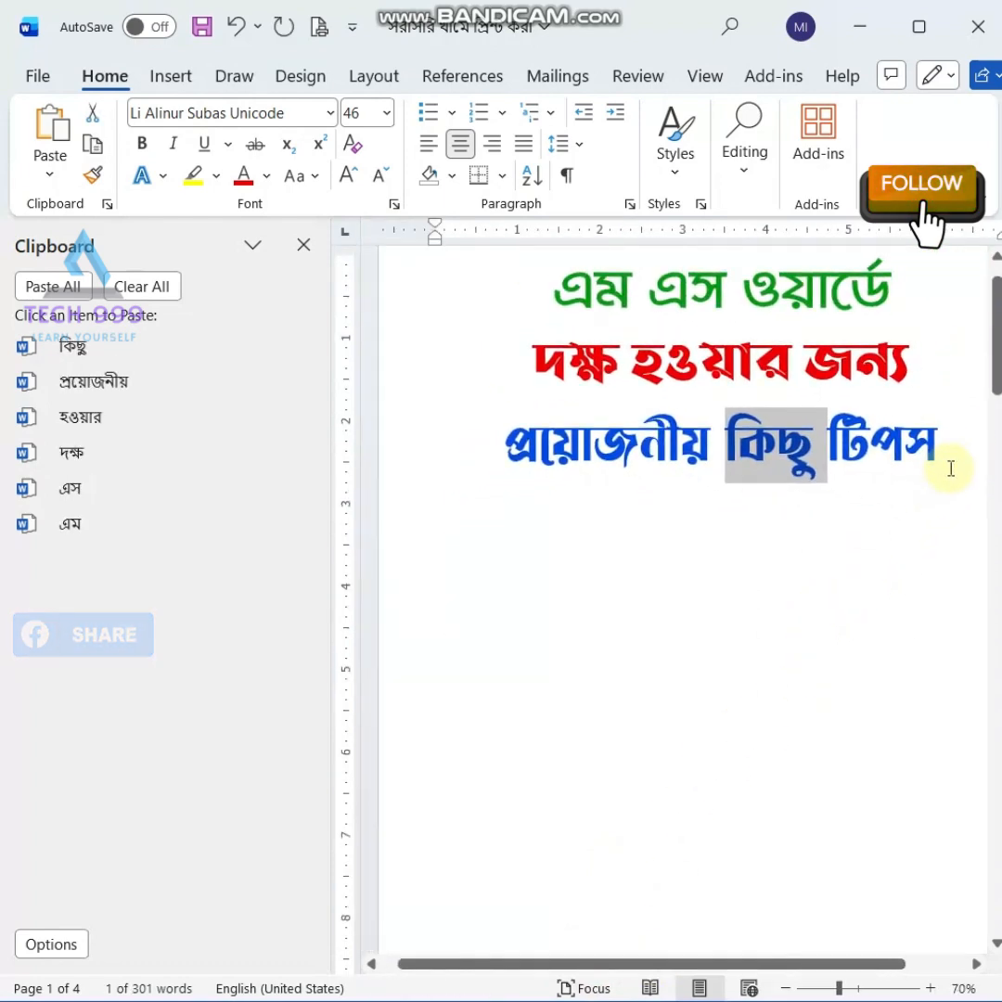
{"action": "left_click", "coordinate": [951, 464]}
{"action": "key", "text": "Return"}
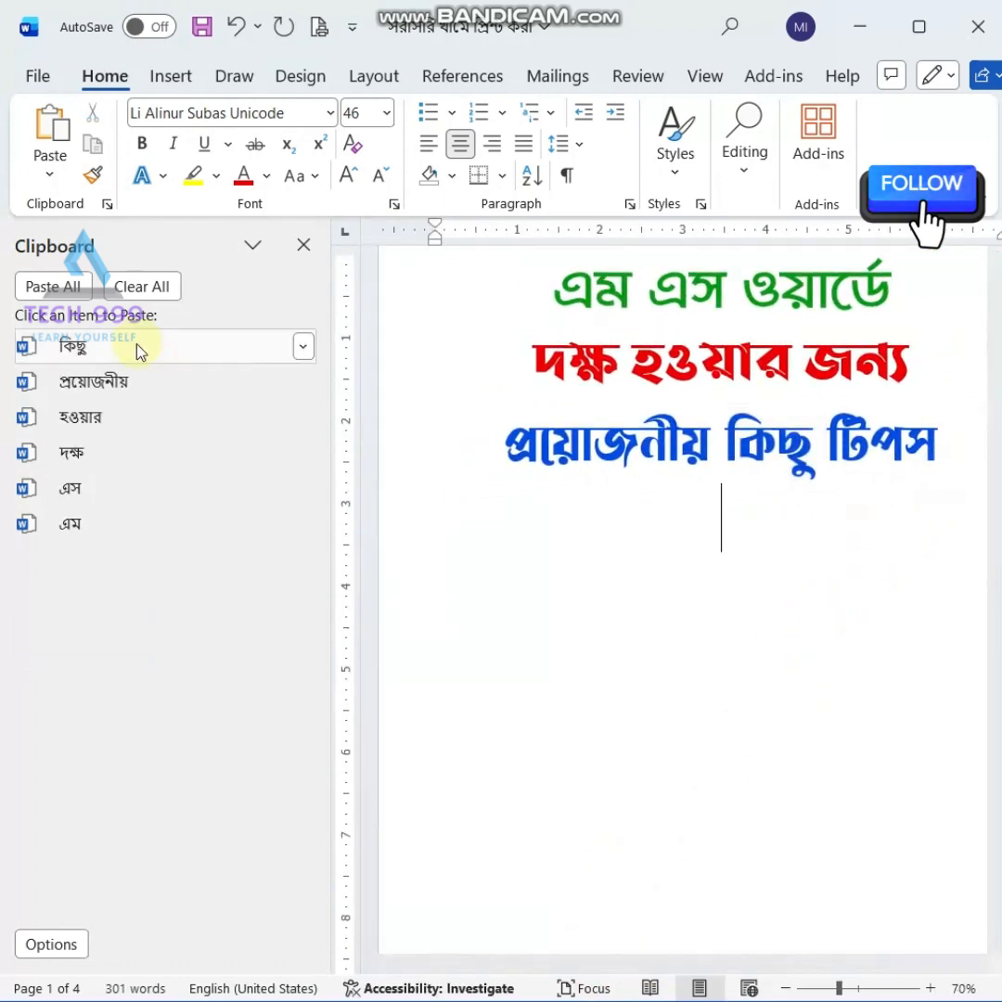
{"action": "left_click", "coordinate": [37, 287]}
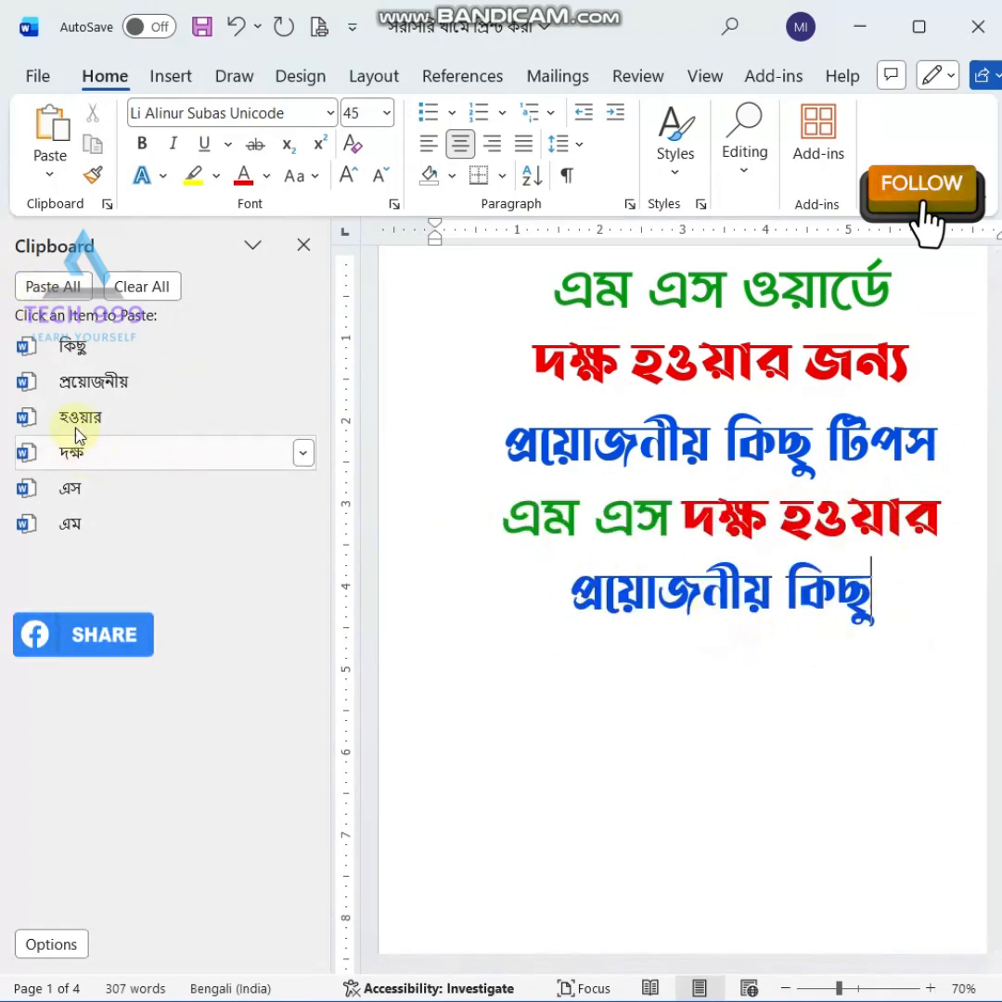
On another new line, paste the Clipboard items প্রয়োজনীয়, কিছু, দক্ষ and এম individually.
{"action": "key", "text": "Return"}
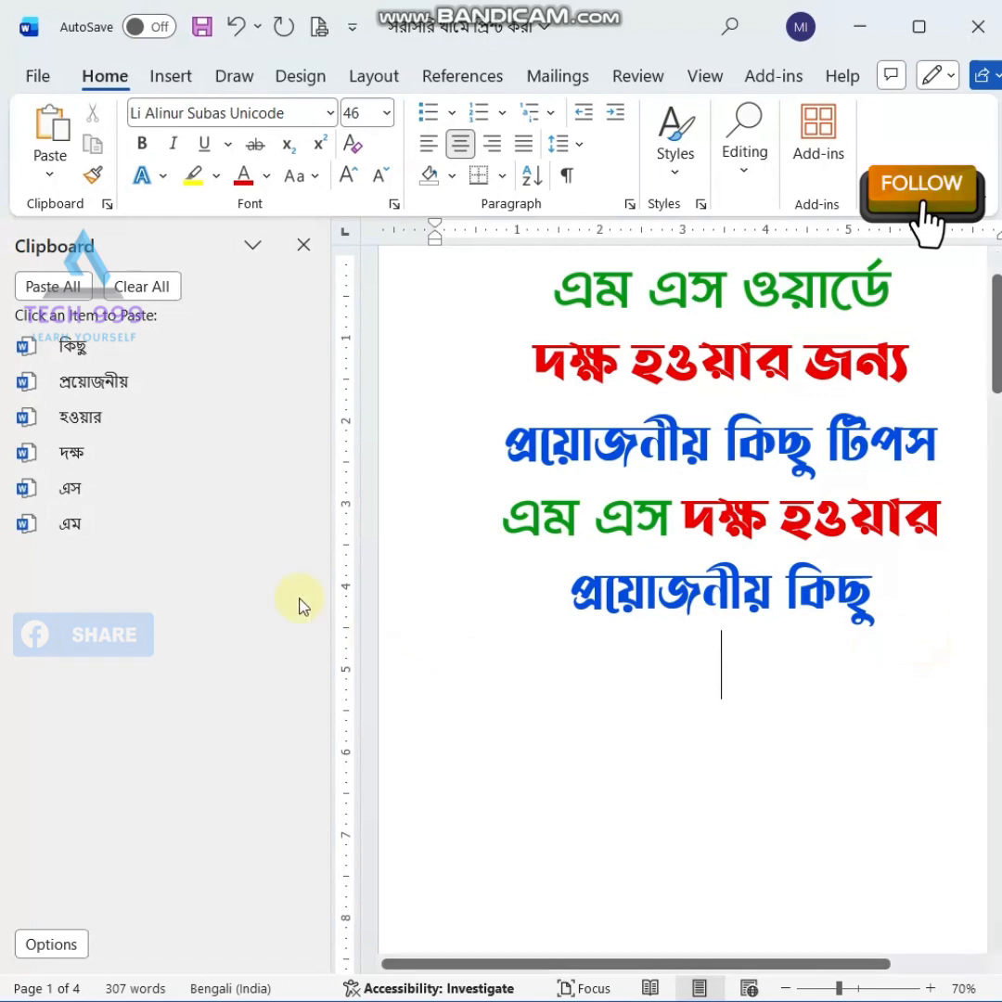
{"action": "left_click", "coordinate": [102, 387]}
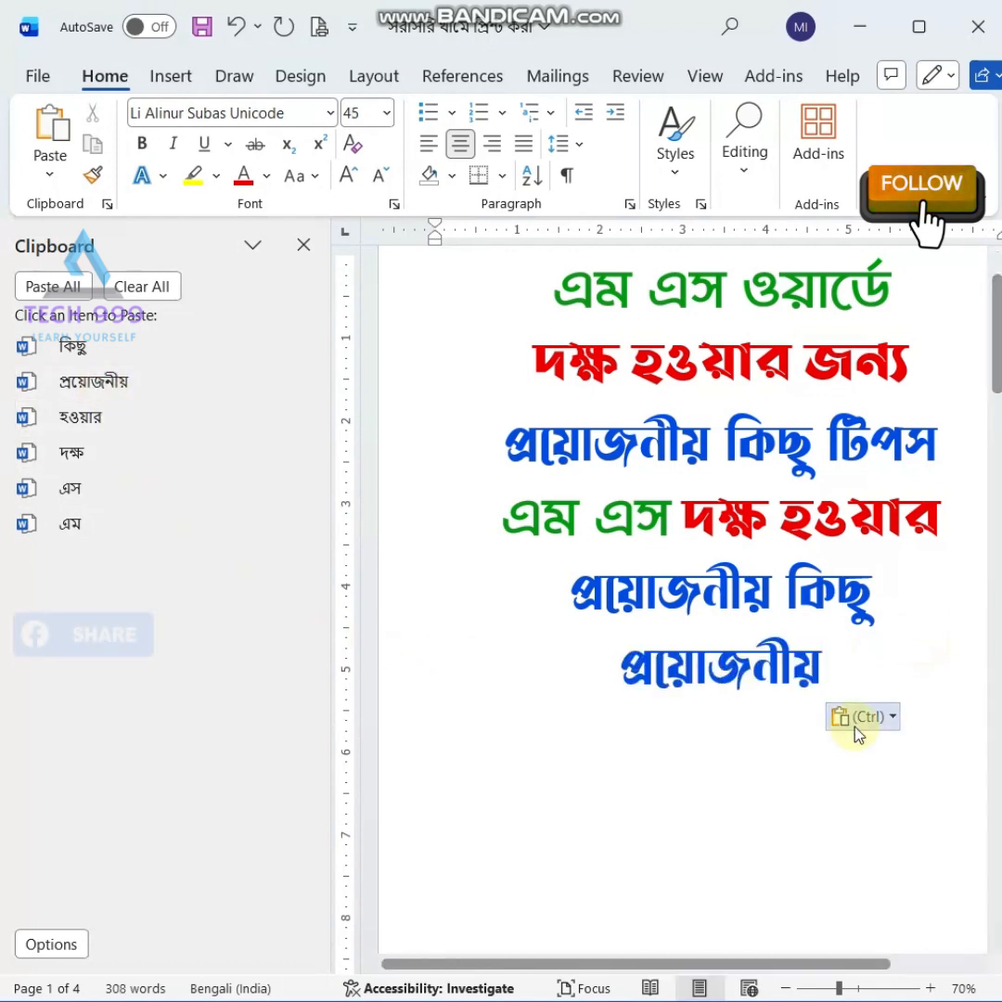
{"action": "left_click", "coordinate": [93, 347]}
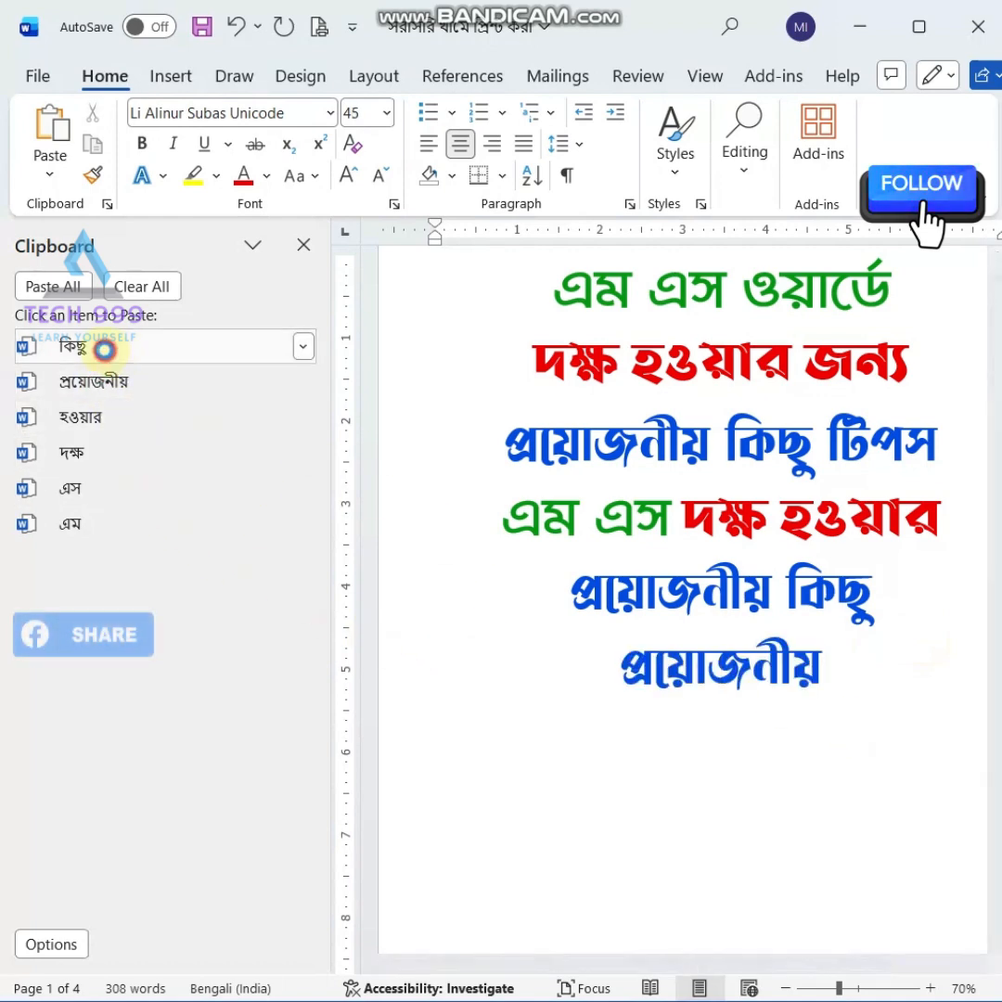
{"action": "left_click", "coordinate": [74, 452]}
{"action": "left_click", "coordinate": [72, 519]}
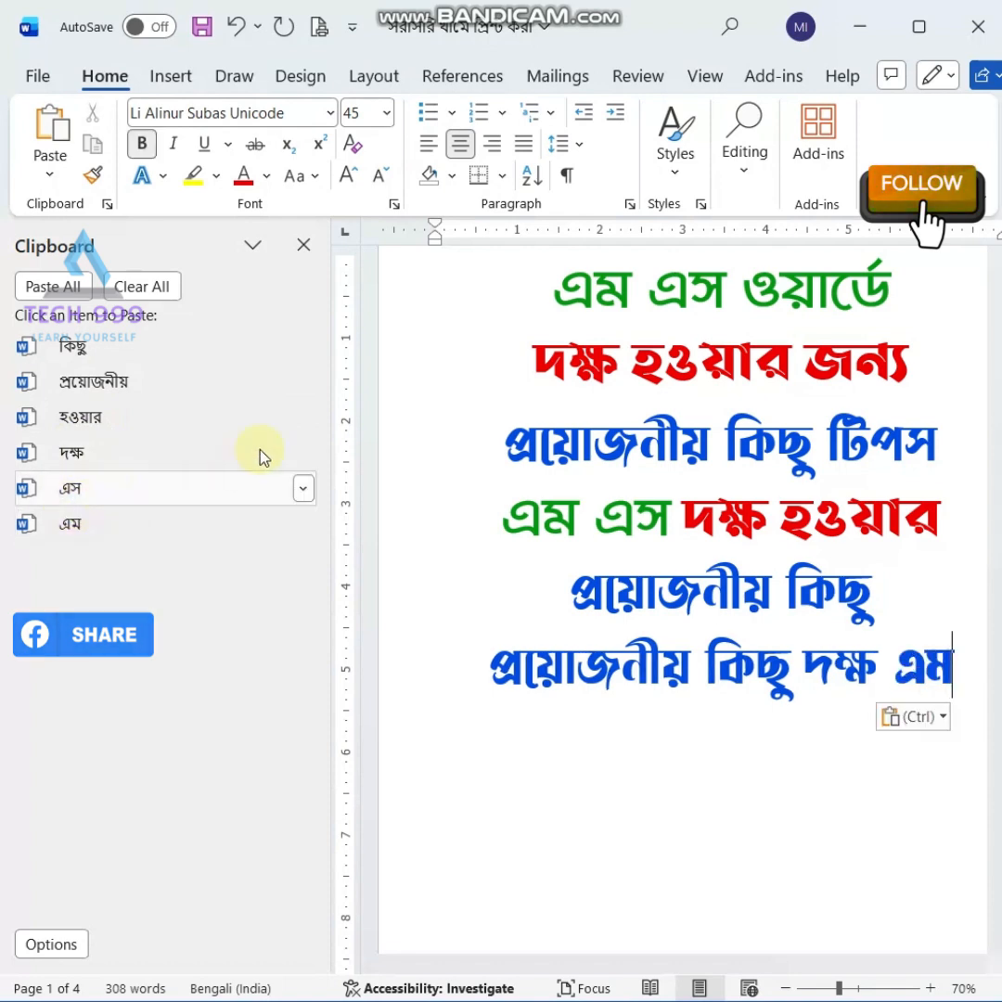
Delete all the text pasted below the blue line and close the Clipboard history.
{"action": "left_click", "coordinate": [475, 520]}
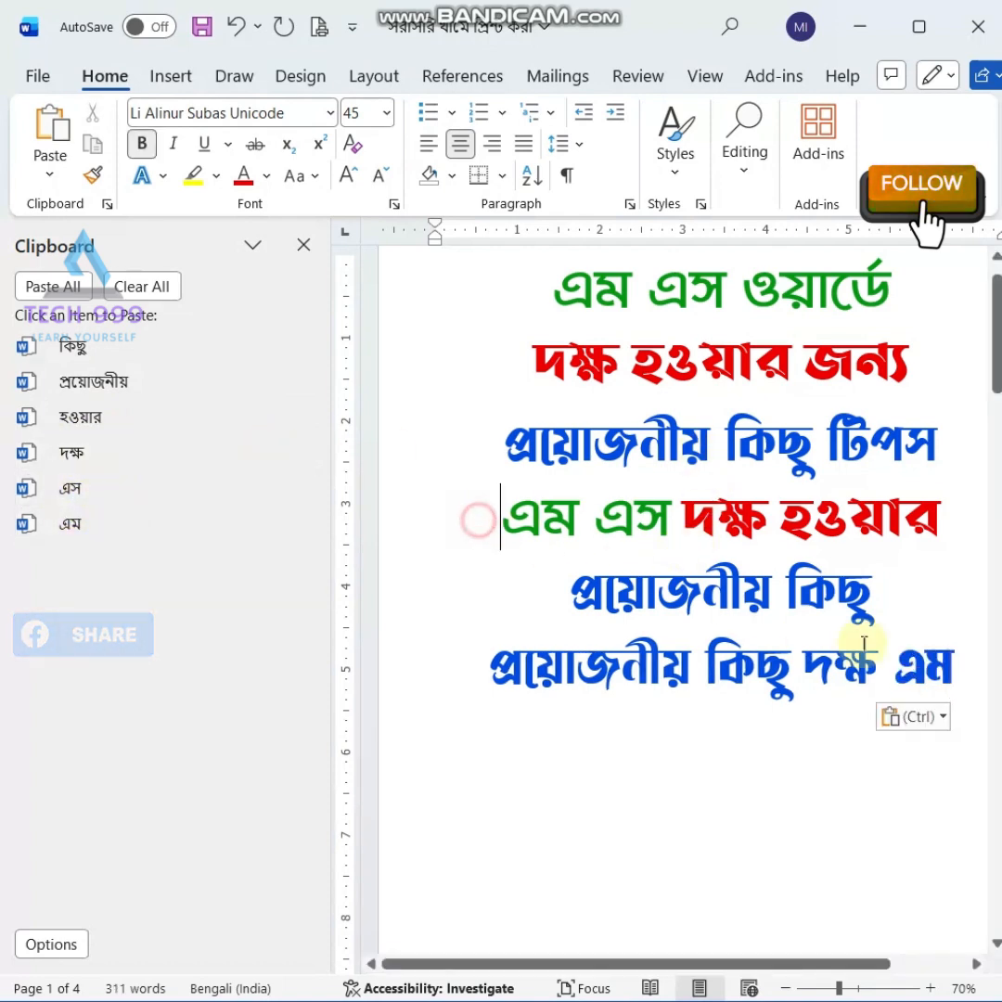
{"action": "key", "text": "ctrl+shift+End"}
{"action": "key", "text": "Delete"}
{"action": "left_click", "coordinate": [306, 258]}
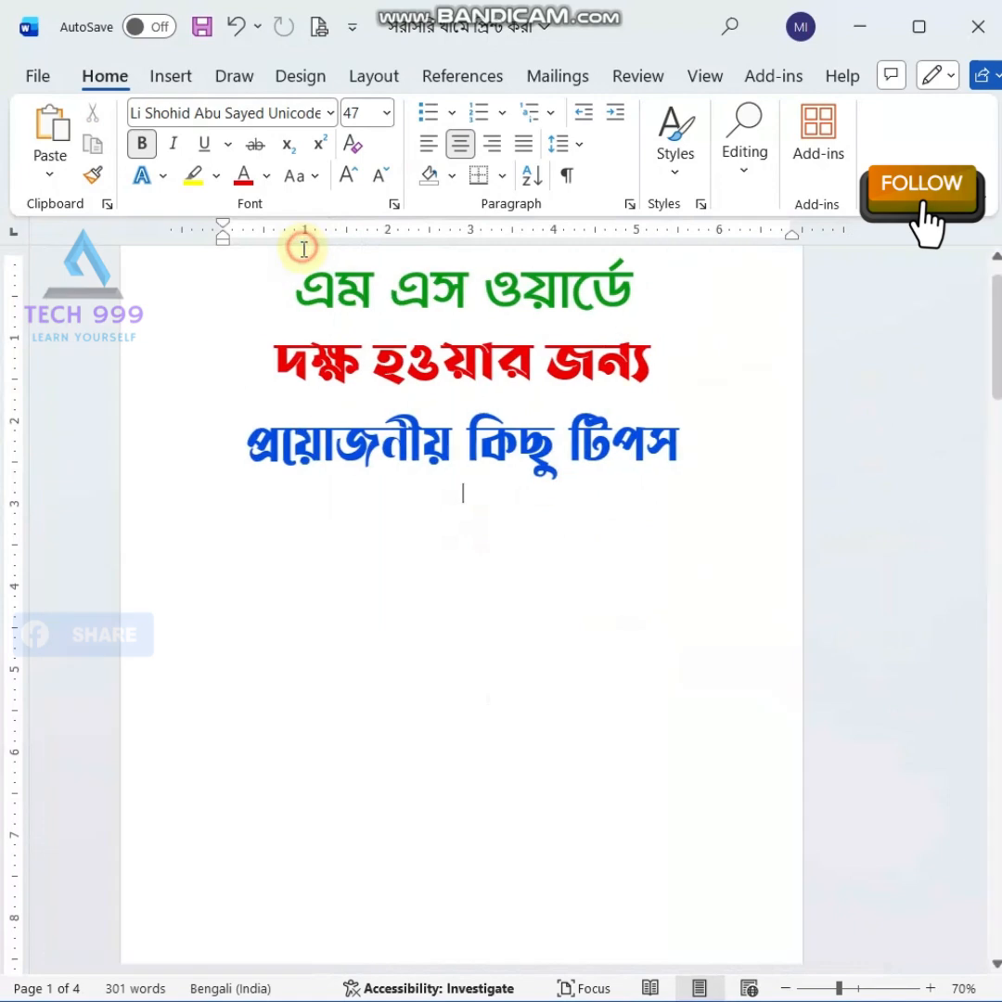
{"action": "scroll", "coordinate": [617, 485], "scroll_direction": "up", "scroll_amount": 3}
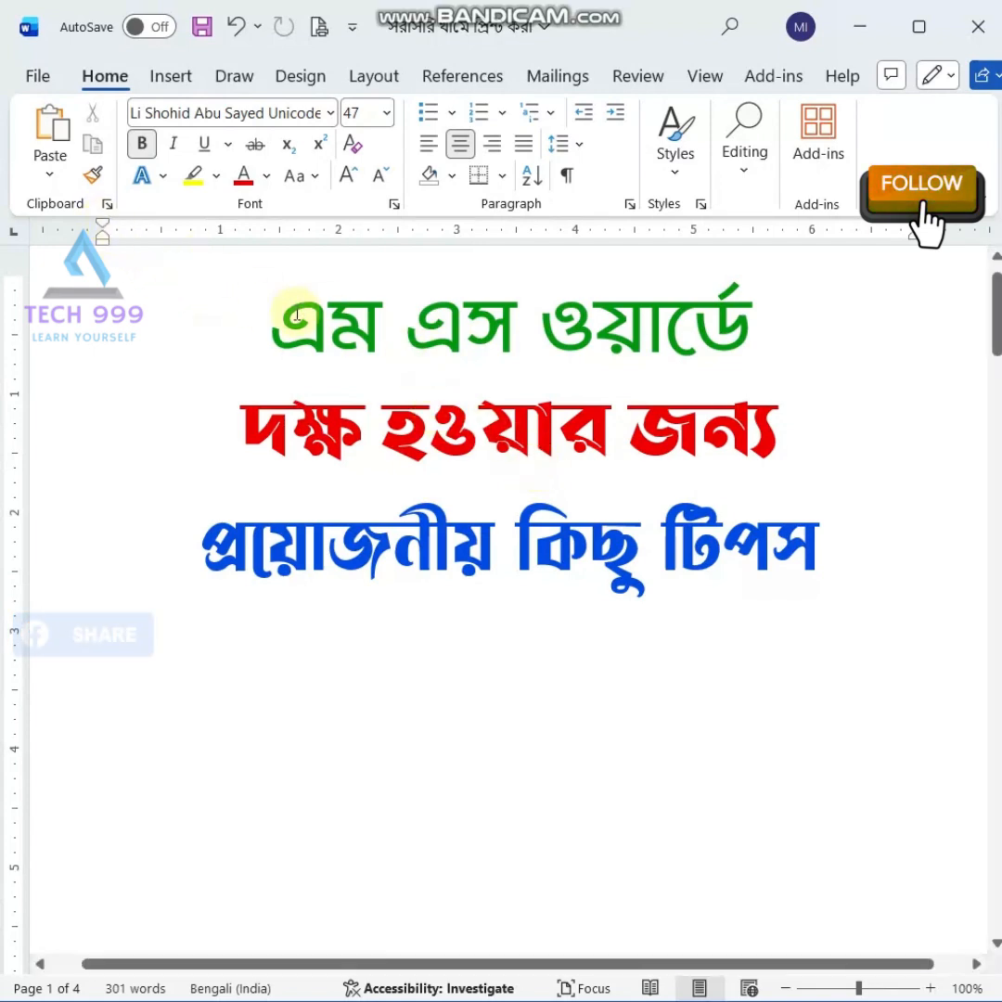
{"action": "left_click", "coordinate": [107, 203]}
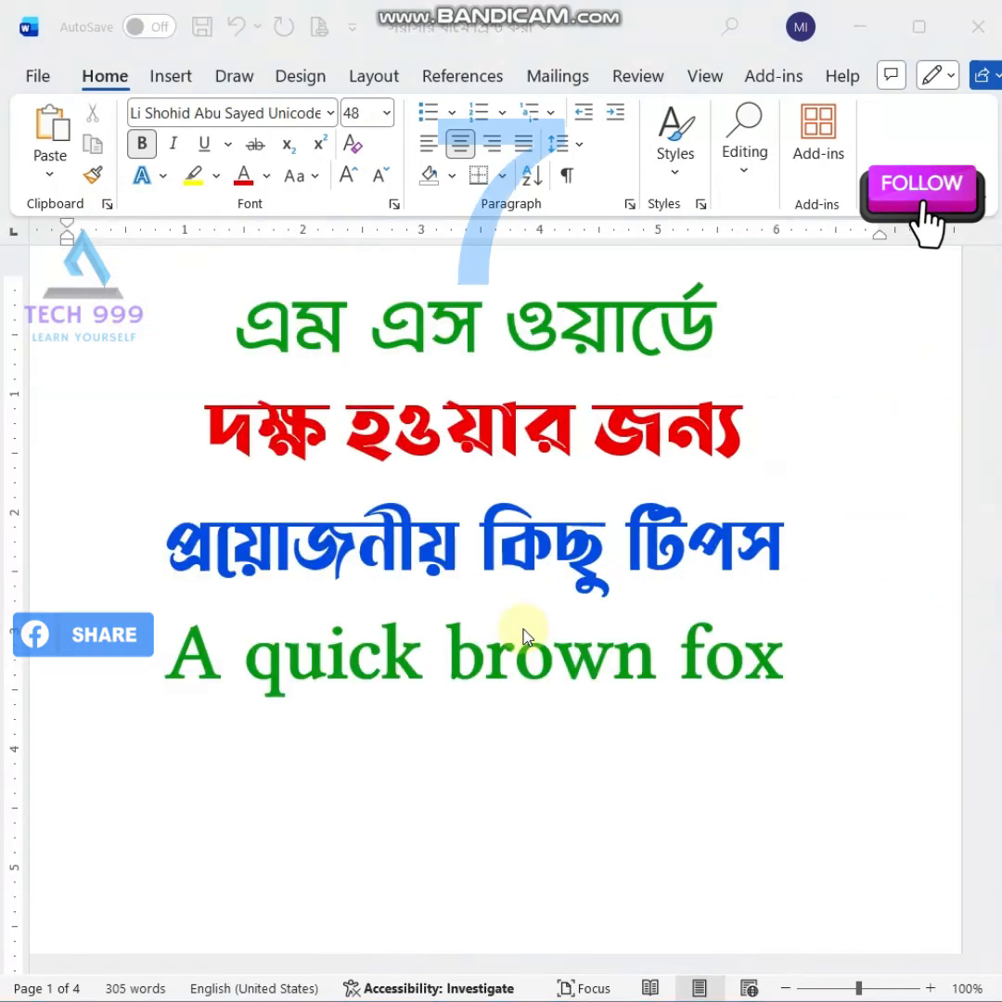
Change the "A quick brown fox" line to UPPERCASE.
{"action": "left_click", "coordinate": [524, 632]}
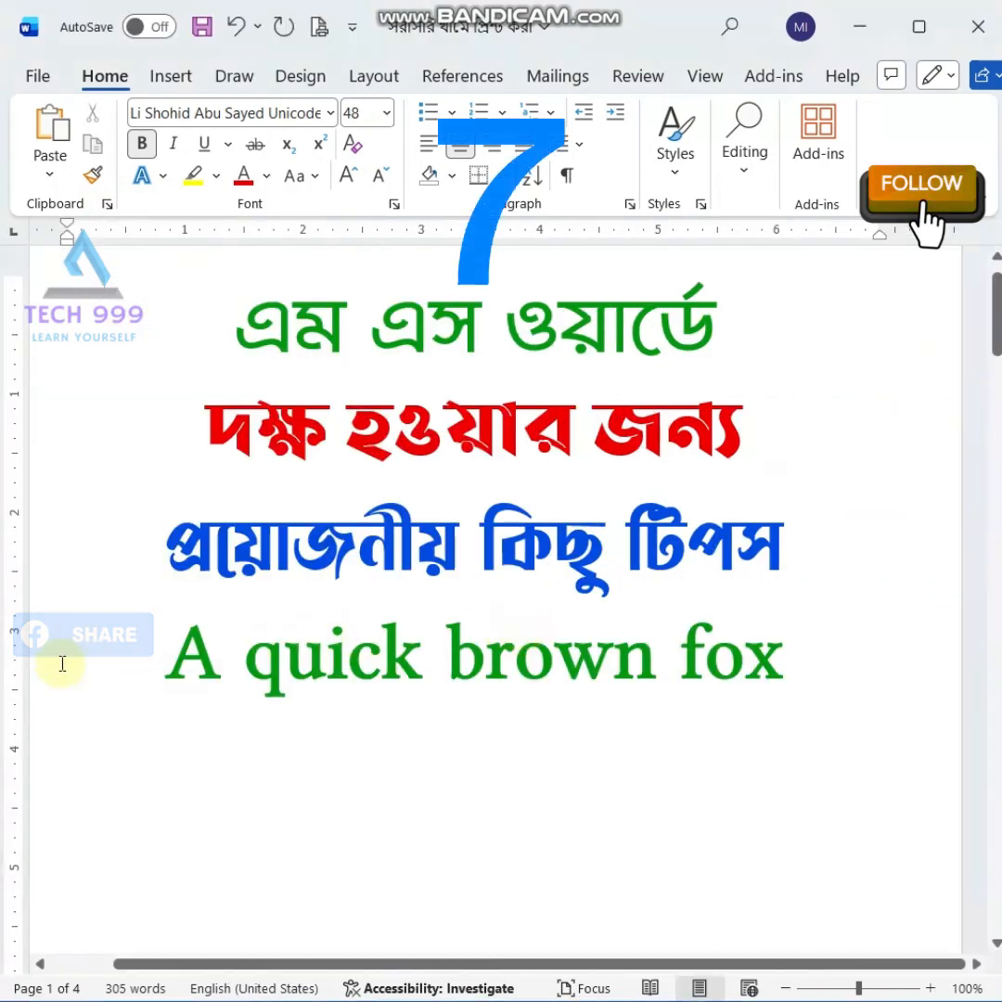
{"action": "left_click_drag", "start_coordinate": [122, 664], "coordinate": [859, 655]}
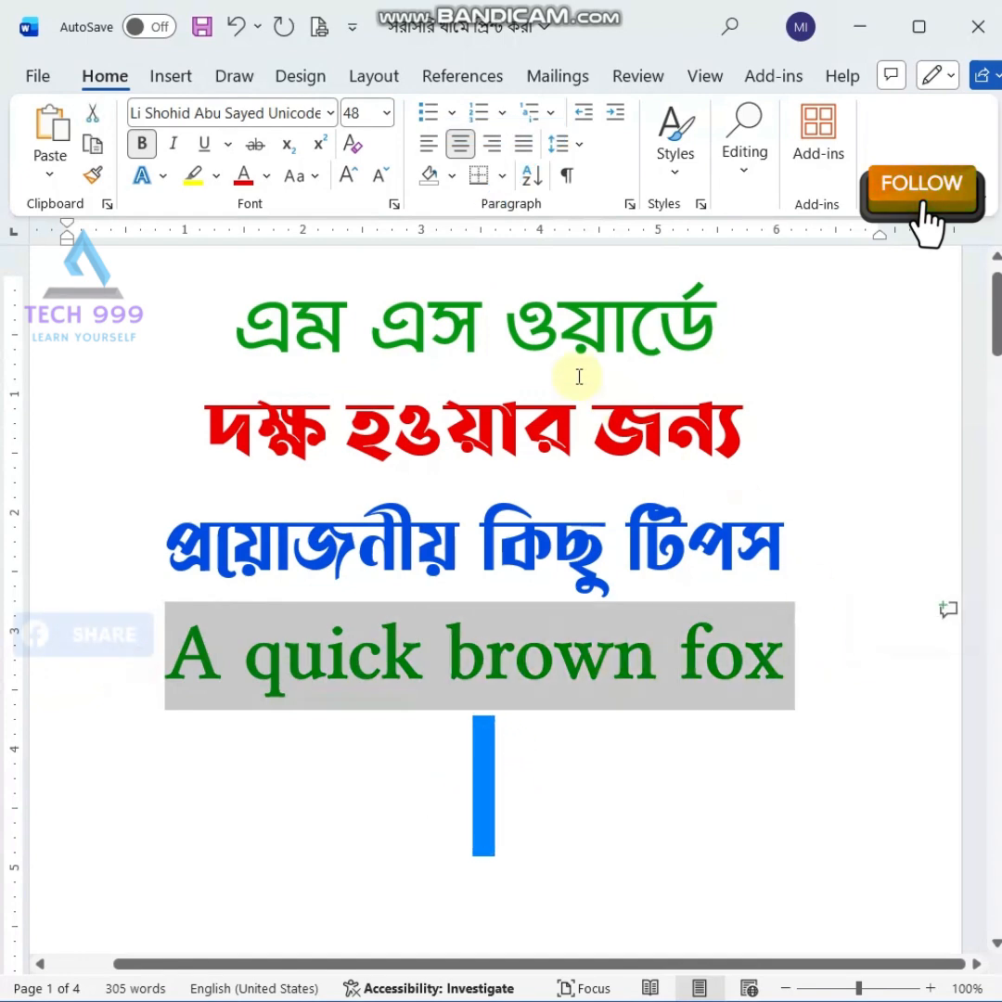
{"action": "left_click", "coordinate": [300, 183]}
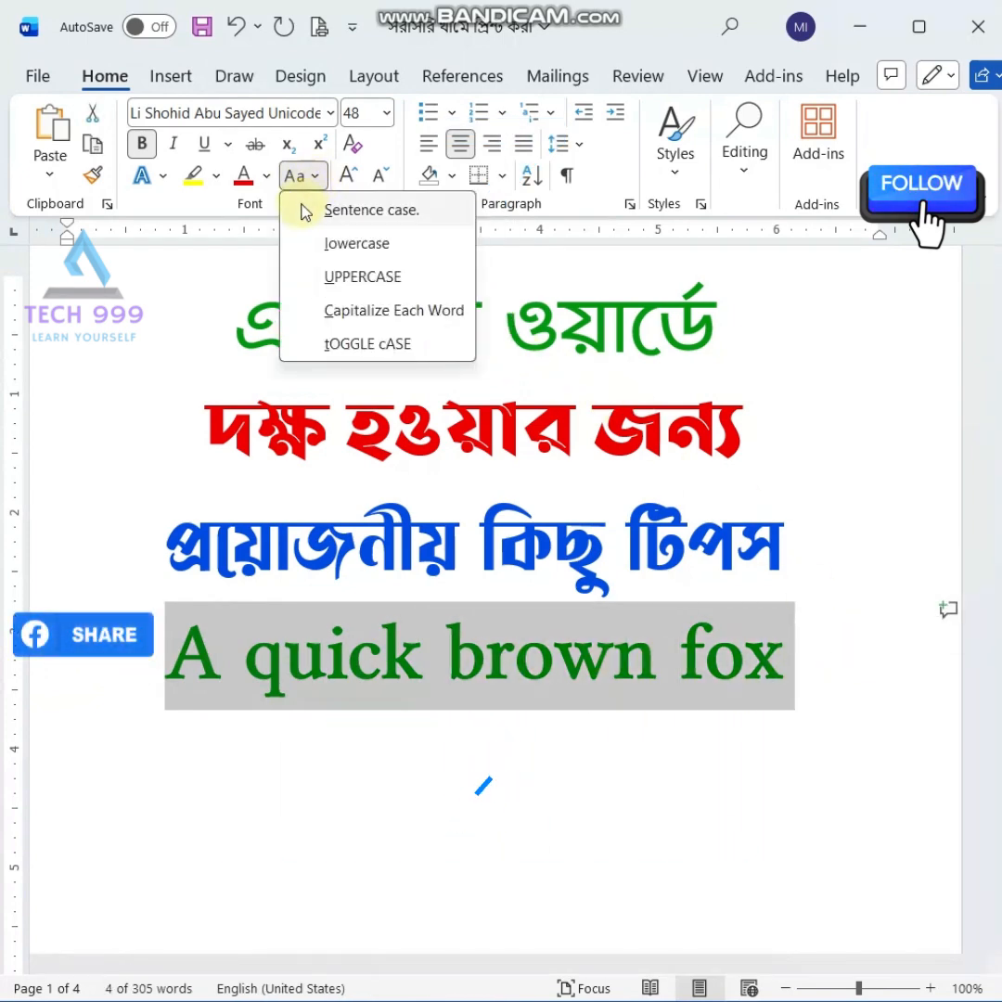
{"action": "left_click", "coordinate": [363, 278]}
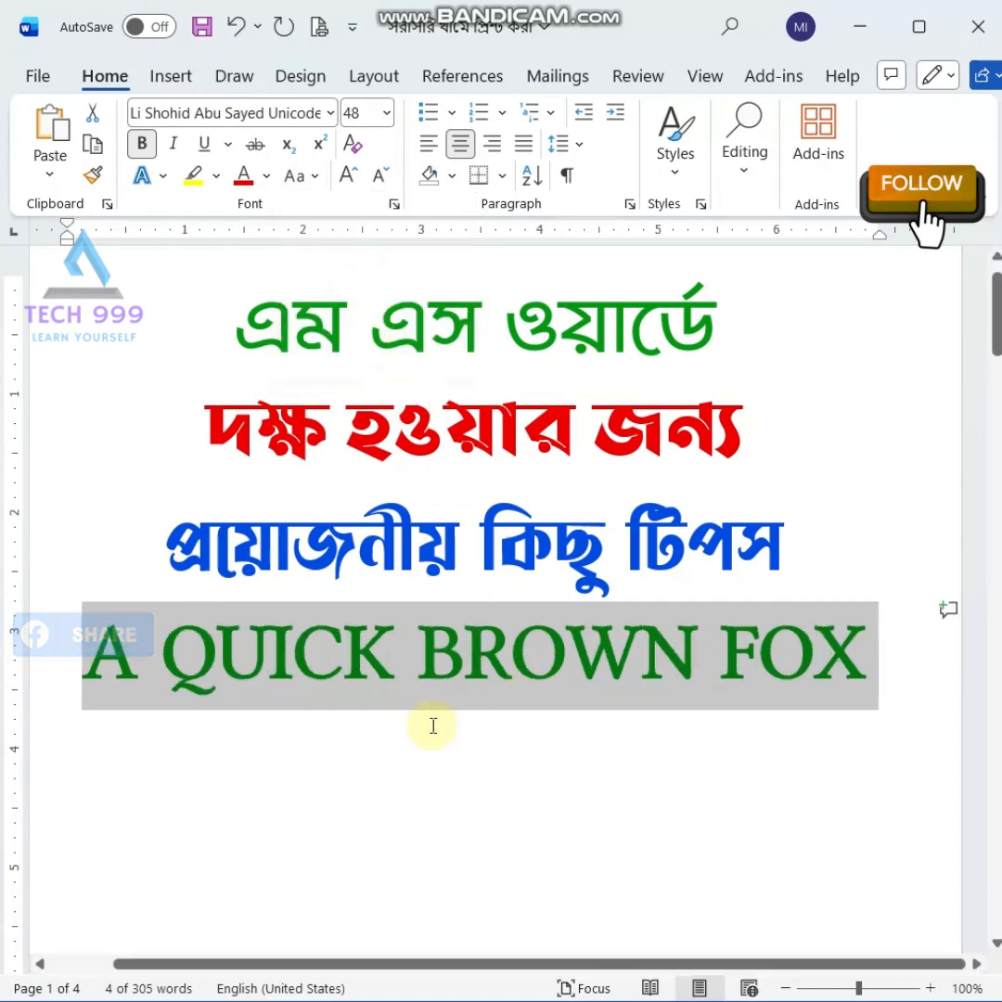
Convert the English sentence to lowercase, followed by Capitalize Each Word, and deselect it.
{"action": "left_click", "coordinate": [320, 185]}
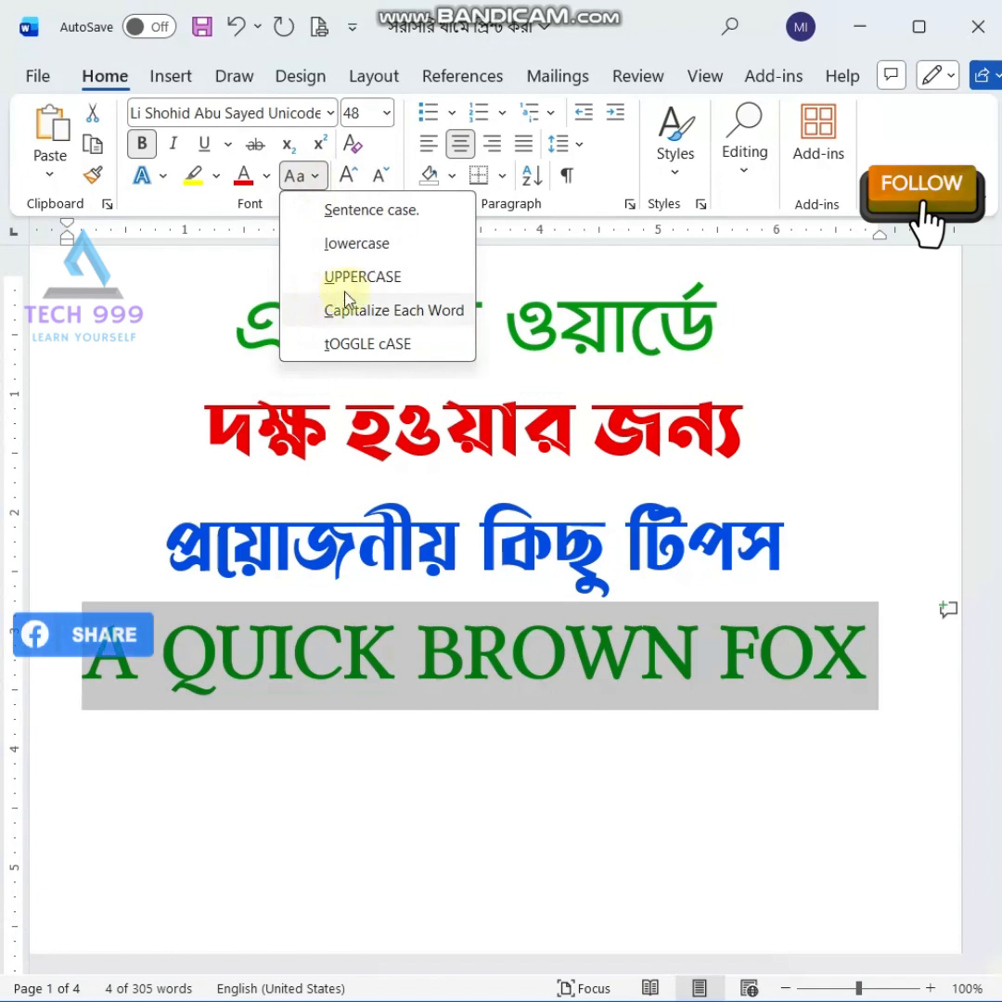
{"action": "left_click", "coordinate": [356, 253]}
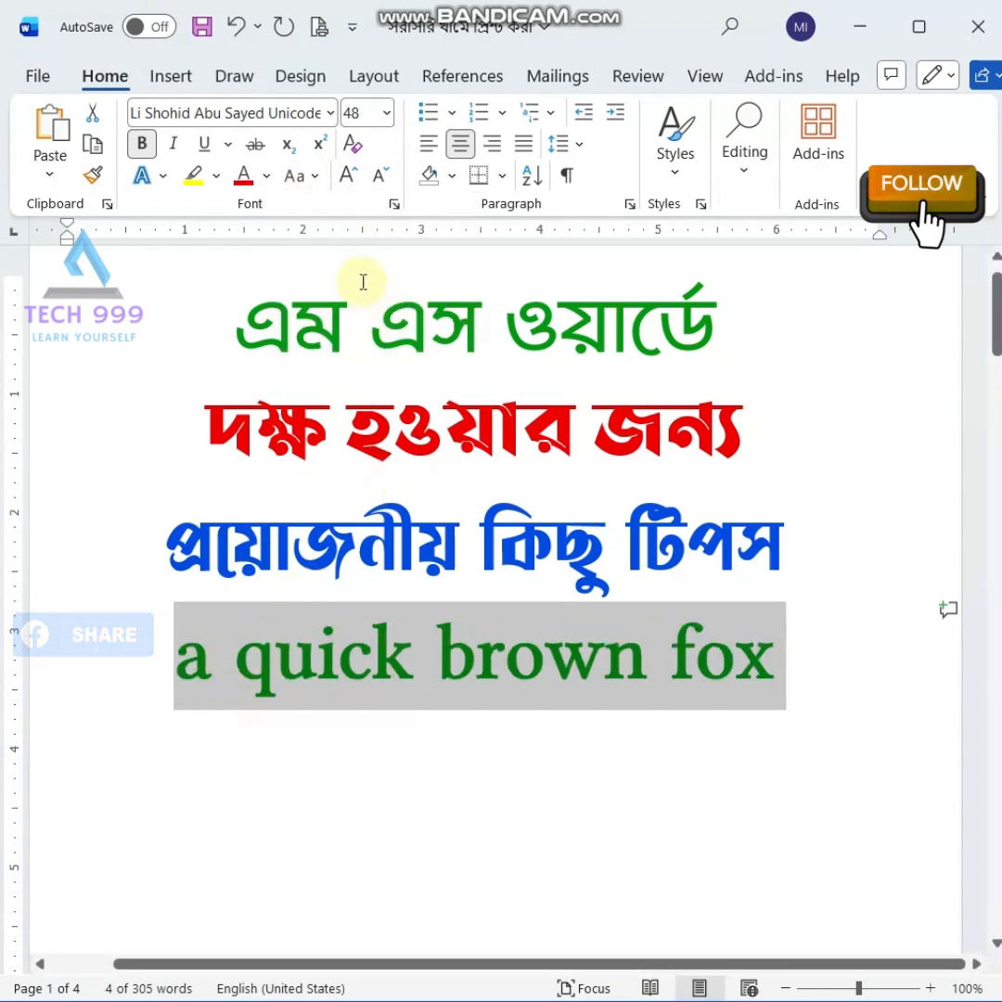
{"action": "left_click", "coordinate": [317, 179]}
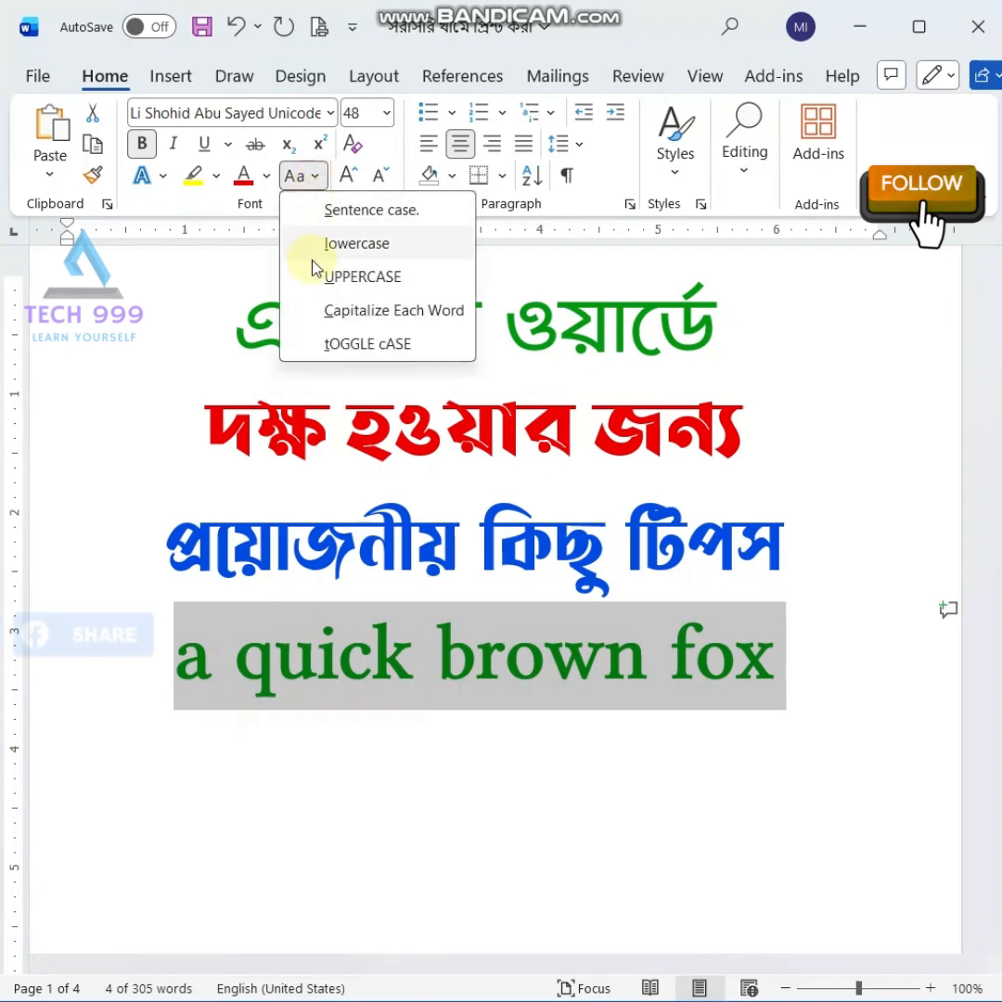
{"action": "left_click", "coordinate": [401, 311]}
{"action": "left_click", "coordinate": [775, 684]}
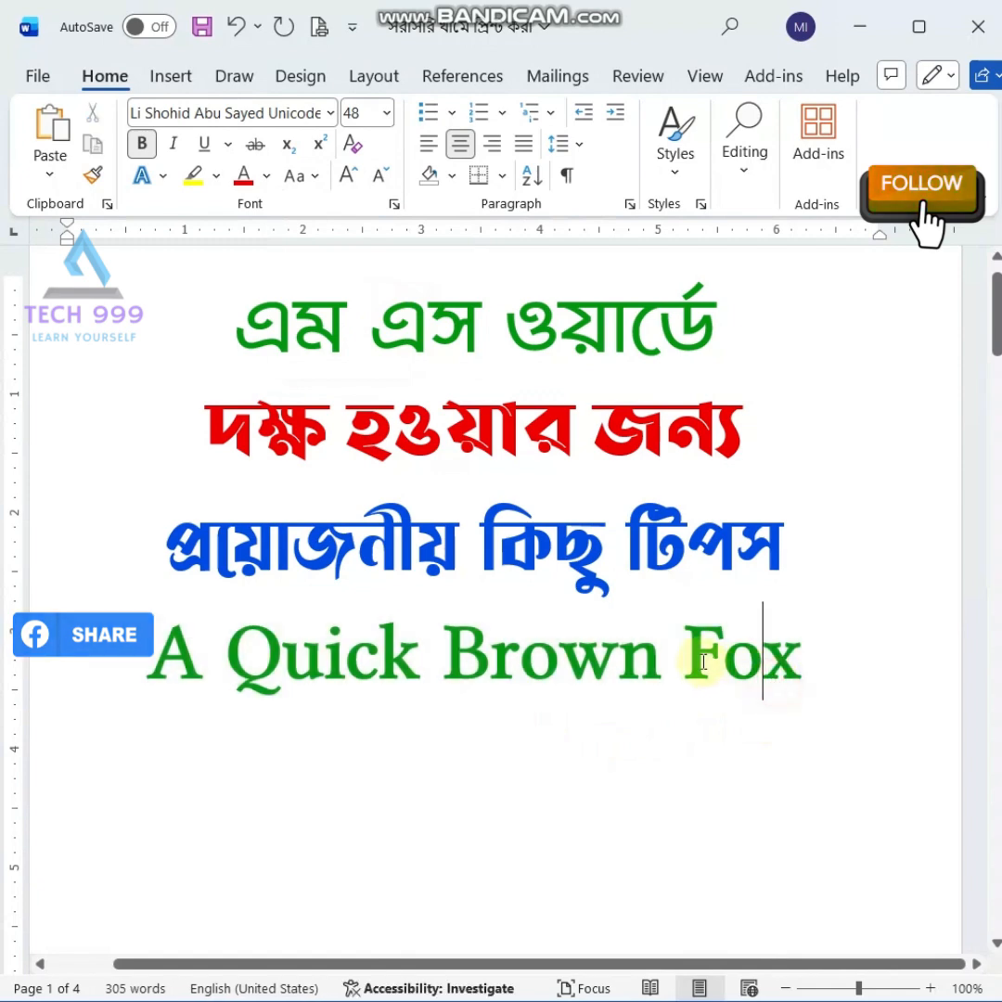